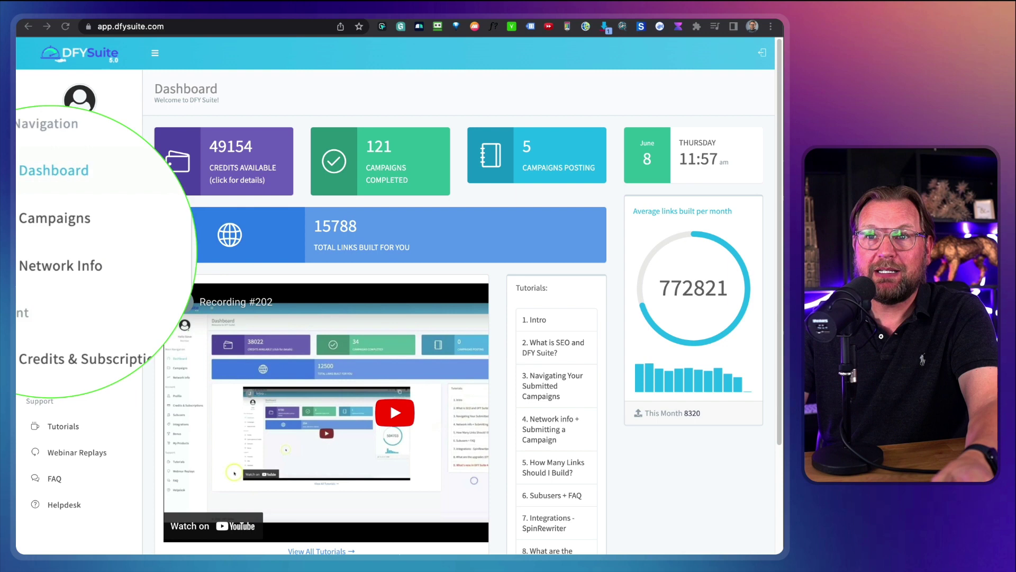
From the Campaigns list, start a new campaign named AIStaffs.
{"action": "left_click", "coordinate": [42, 222]}
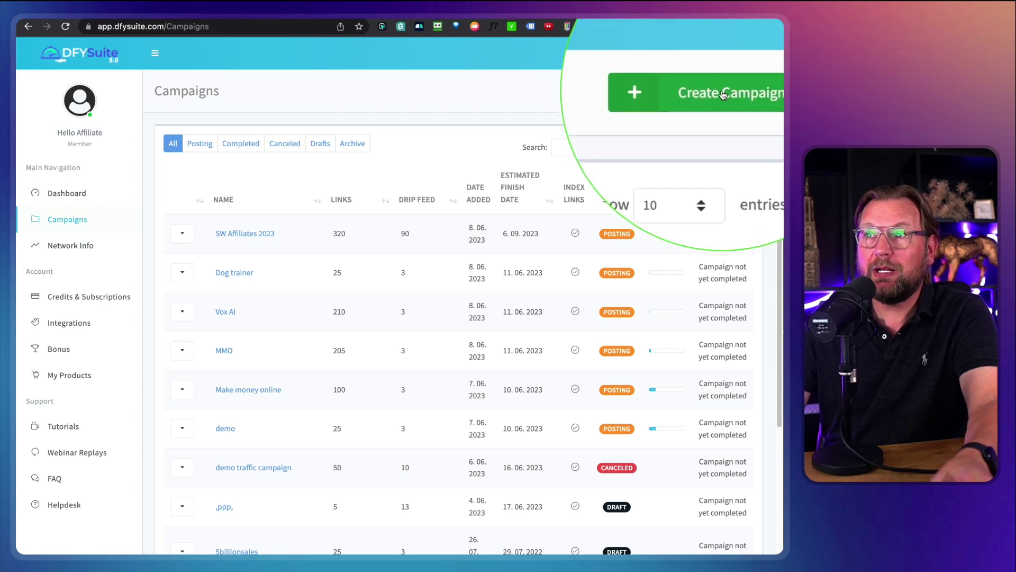
{"action": "left_click", "coordinate": [751, 91]}
{"action": "type", "text": "AIStaffs"}
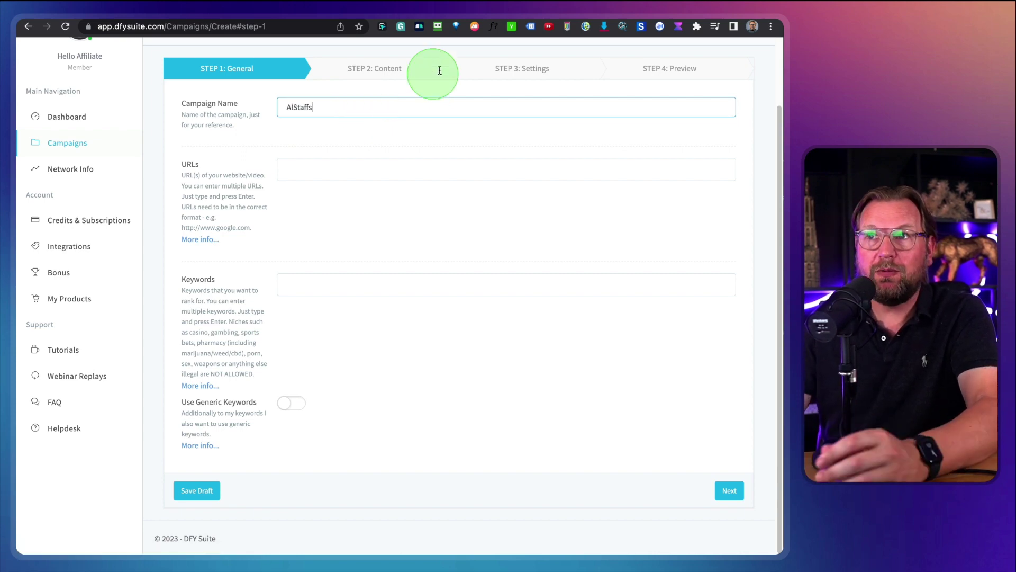
Copy the AIStaffs YouTube video link and the aistaffs-review page address into the campaign URLs.
{"action": "left_click", "coordinate": [636, 11]}
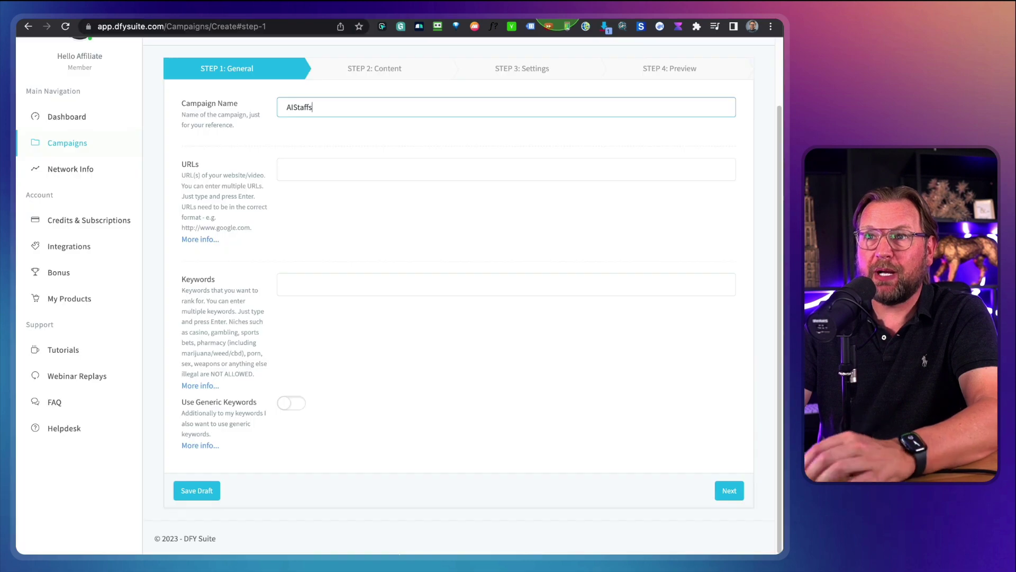
{"action": "left_click", "coordinate": [376, 147]}
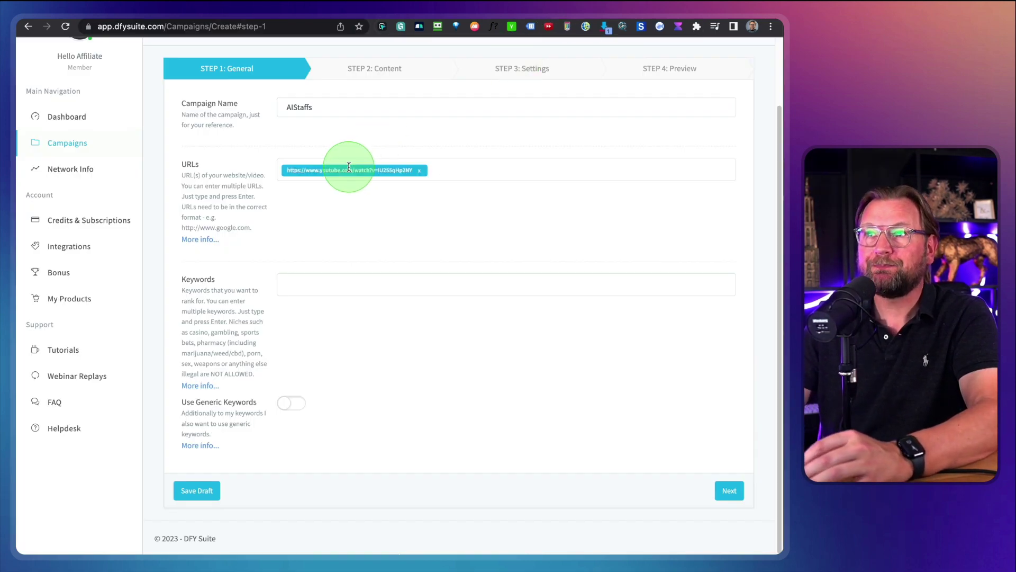
{"action": "left_click", "coordinate": [647, 28]}
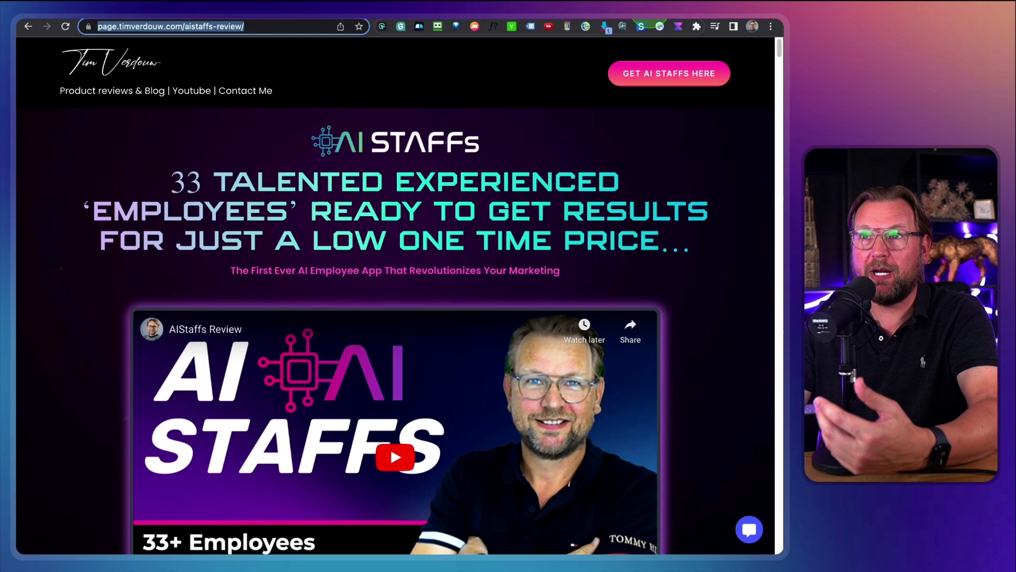
{"action": "right_click", "coordinate": [247, 26]}
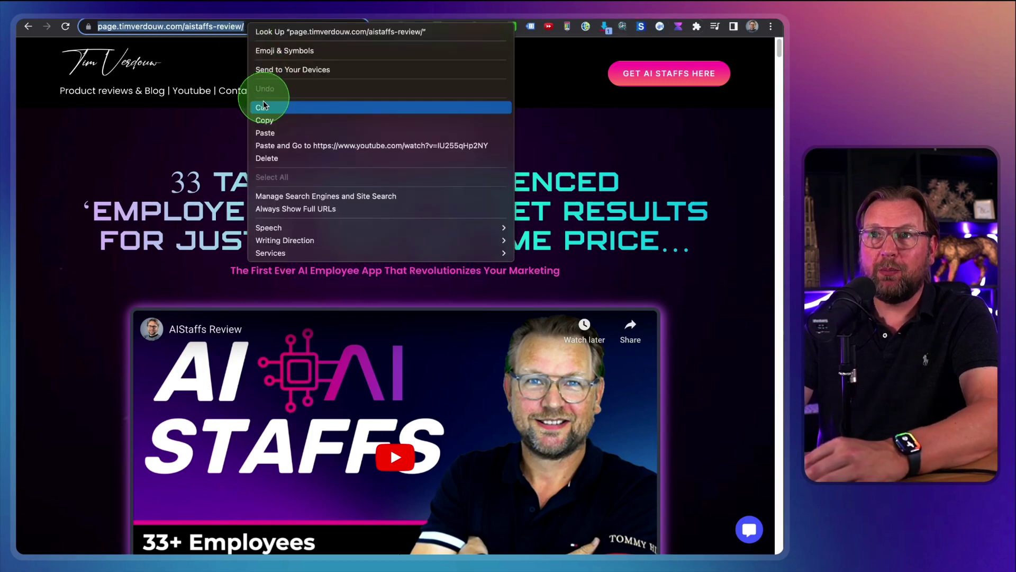
{"action": "left_click", "coordinate": [277, 126]}
{"action": "left_click", "coordinate": [566, 25]}
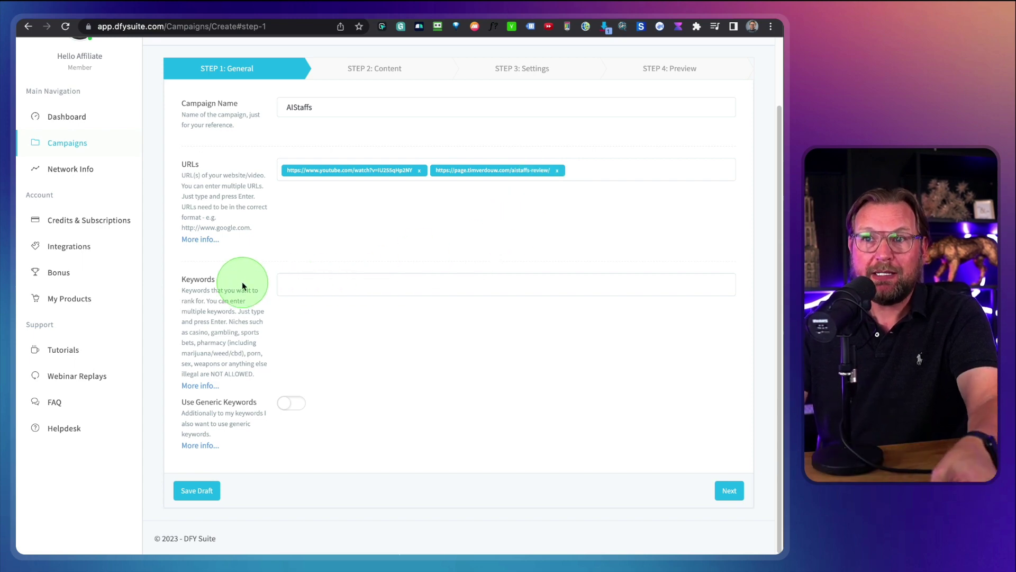
Add keywords AIStaffs and AIStaffs review, enable generic keywords, and continue to content.
{"action": "left_click", "coordinate": [307, 293]}
{"action": "type", "text": "AIStaffs review"}
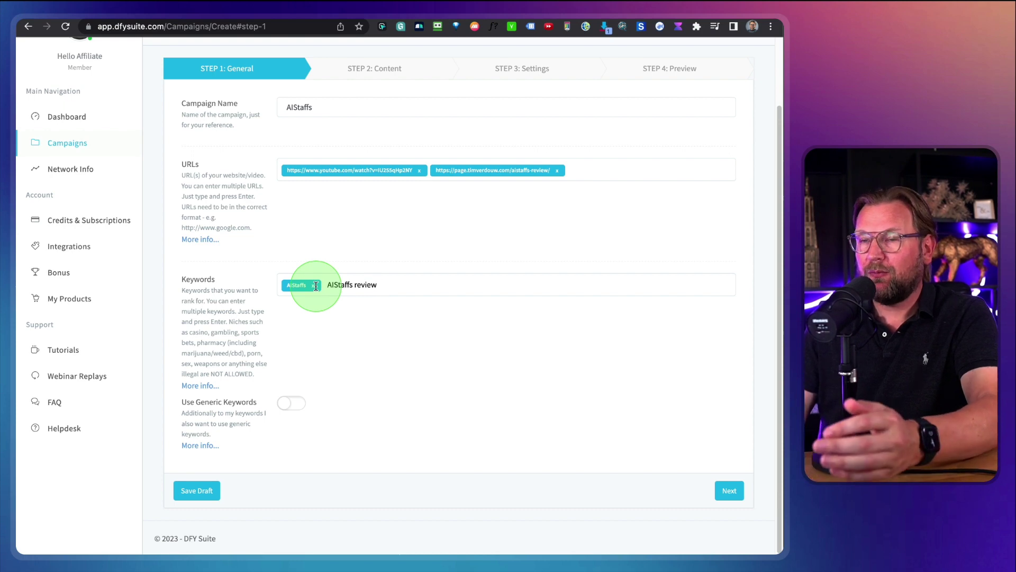
{"action": "key", "text": "Return"}
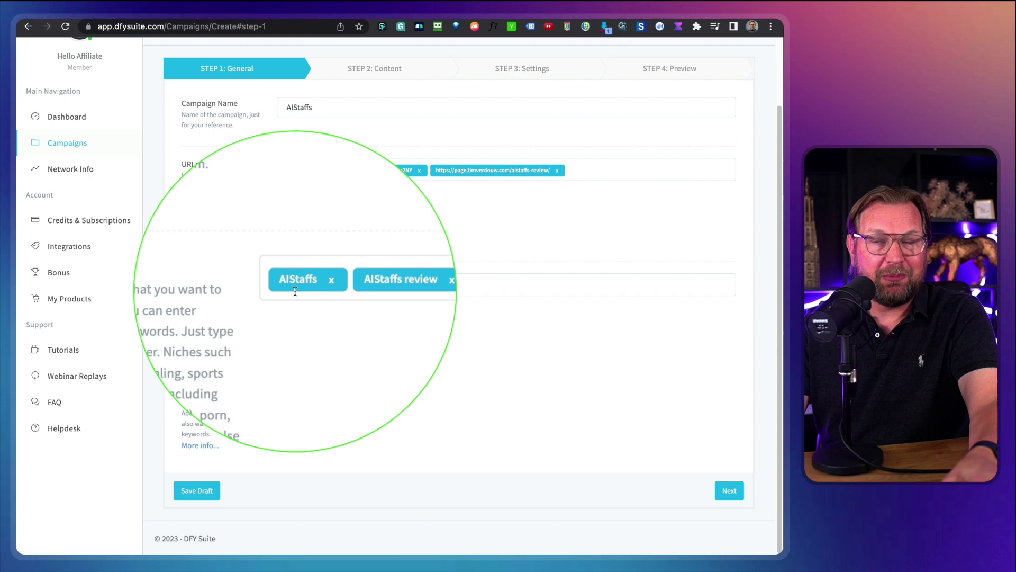
{"action": "left_click", "coordinate": [200, 447]}
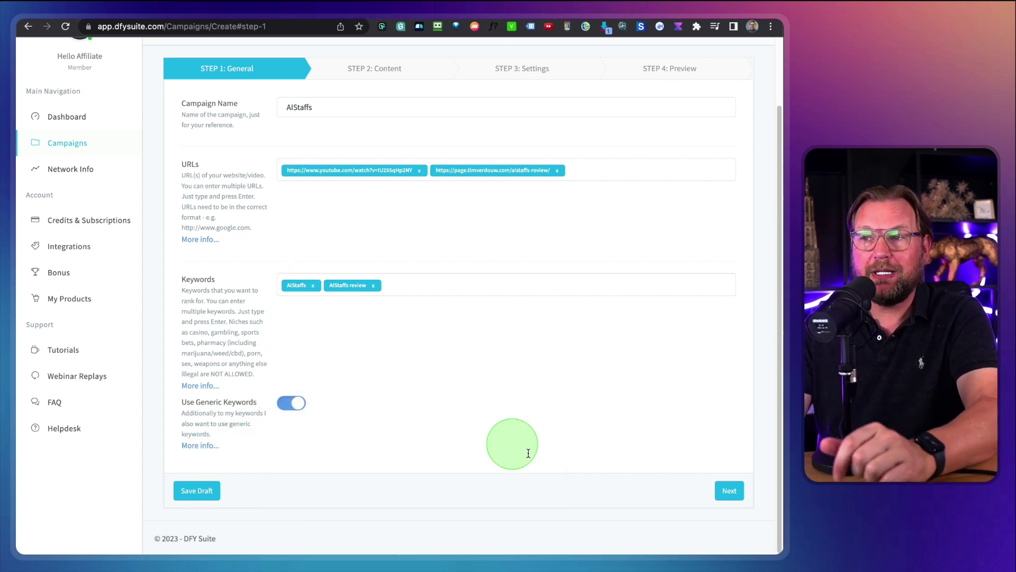
{"action": "left_click", "coordinate": [730, 491]}
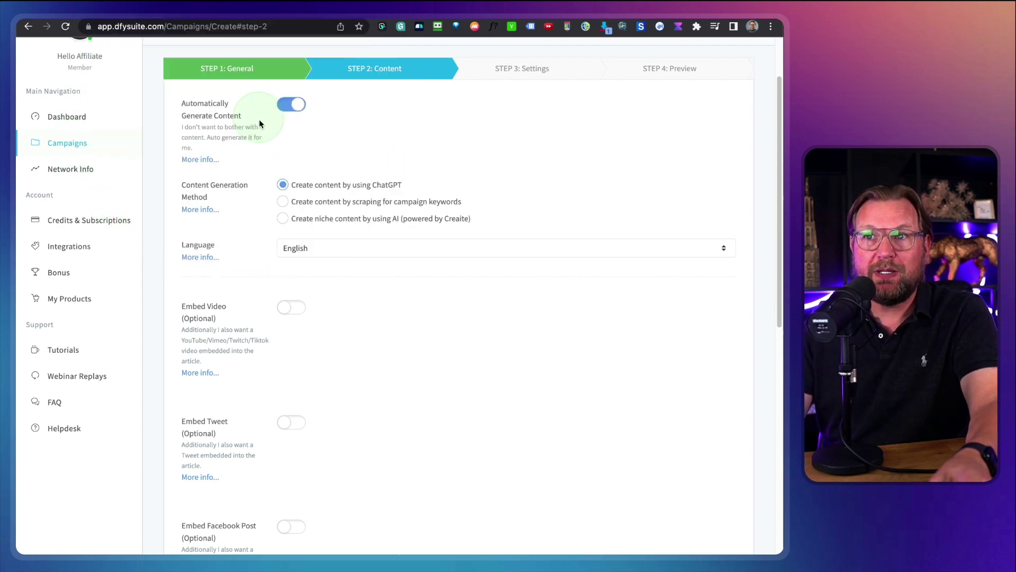
{"action": "left_click", "coordinate": [293, 105]}
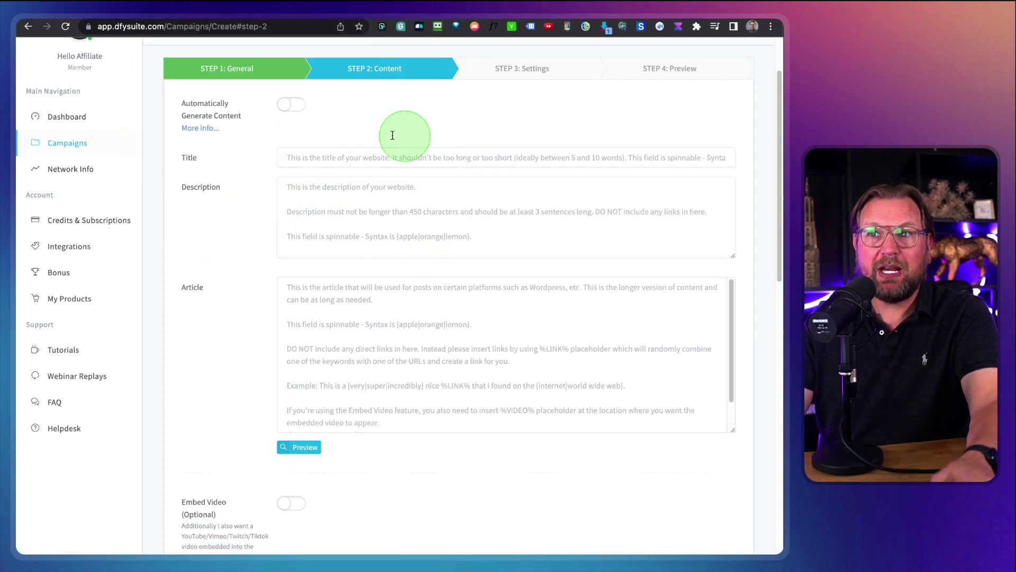
{"action": "left_click", "coordinate": [376, 160]}
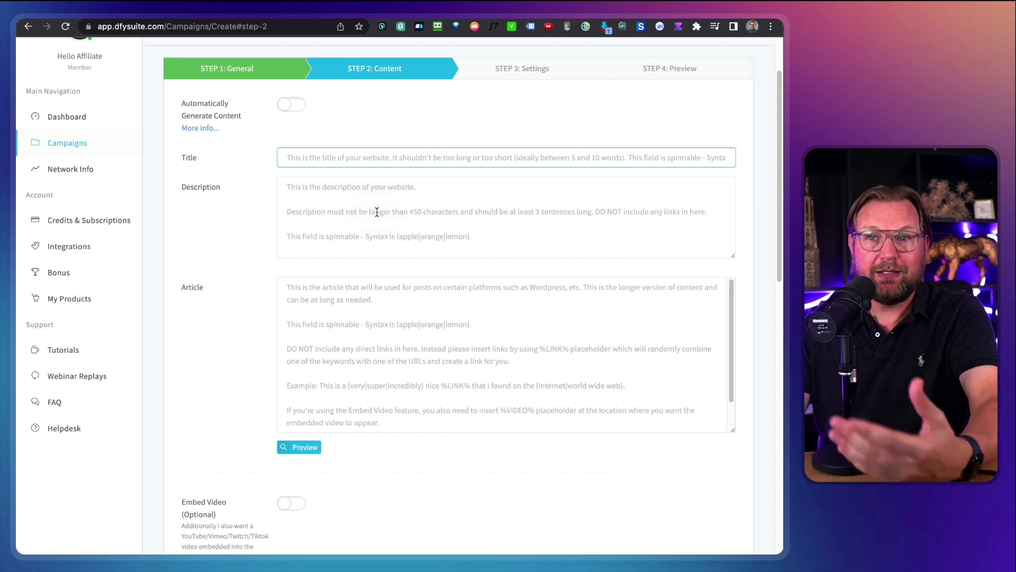
{"action": "left_click", "coordinate": [291, 105]}
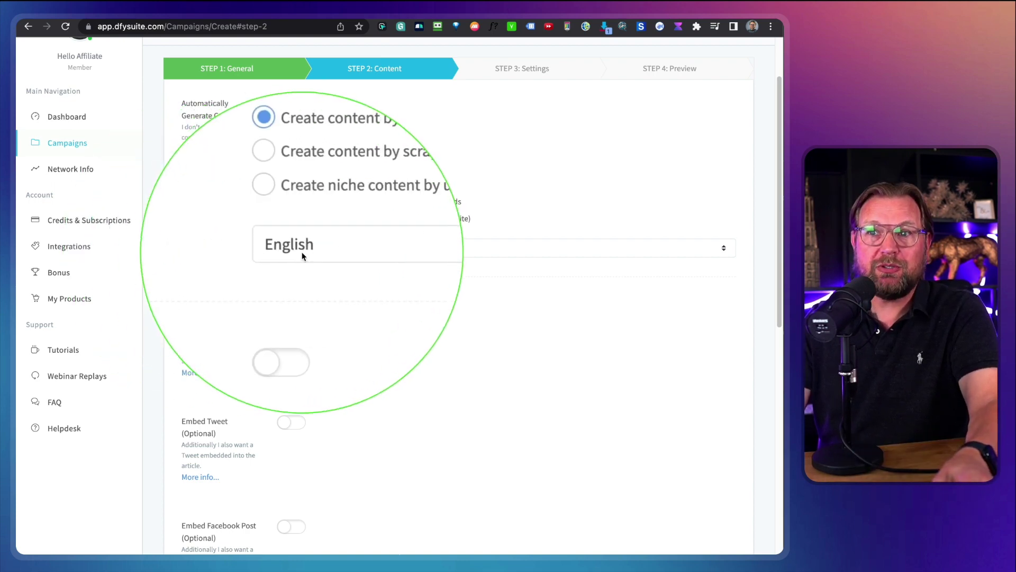
{"action": "left_click", "coordinate": [313, 250]}
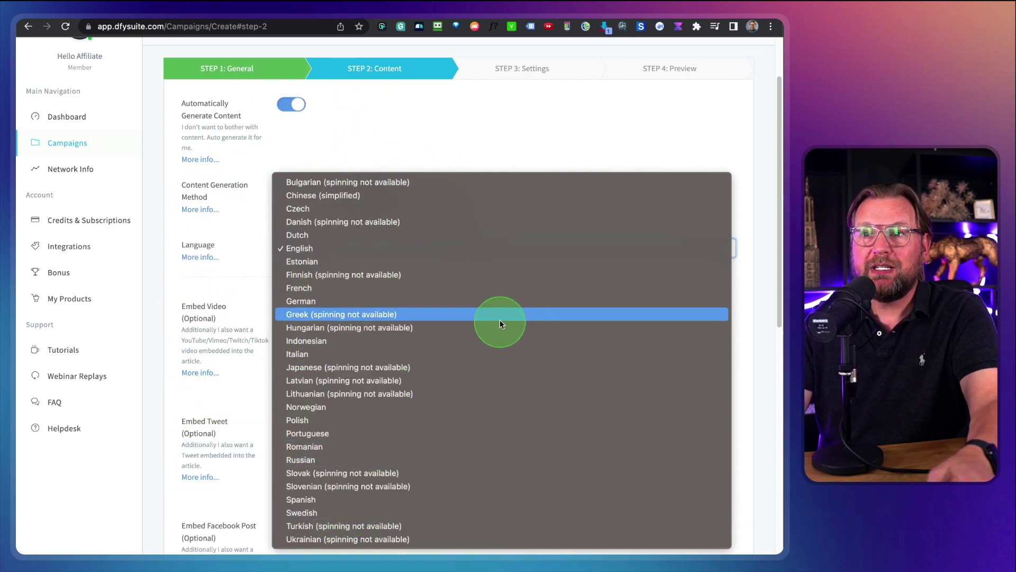
{"action": "left_click", "coordinate": [494, 145]}
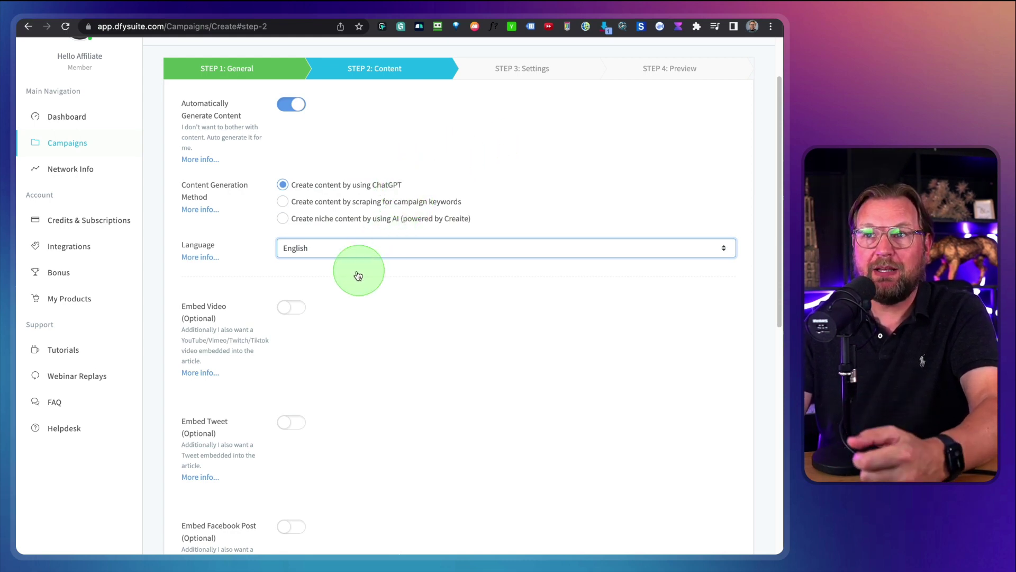
Switch on Embed Video to include the AIStaffs YouTube review video.
{"action": "scroll", "coordinate": [325, 288], "scroll_direction": "down", "scroll_amount": 1}
{"action": "scroll", "coordinate": [324, 288], "scroll_direction": "down", "scroll_amount": 1}
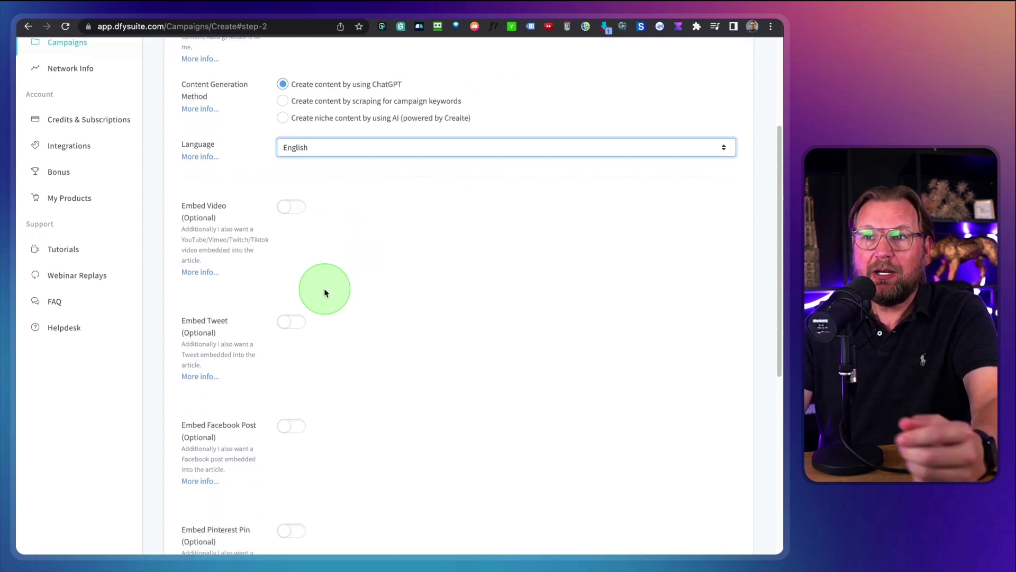
{"action": "scroll", "coordinate": [325, 288], "scroll_direction": "down", "scroll_amount": 1}
{"action": "scroll", "coordinate": [325, 293], "scroll_direction": "down", "scroll_amount": 1}
{"action": "scroll", "coordinate": [324, 293], "scroll_direction": "down", "scroll_amount": 1}
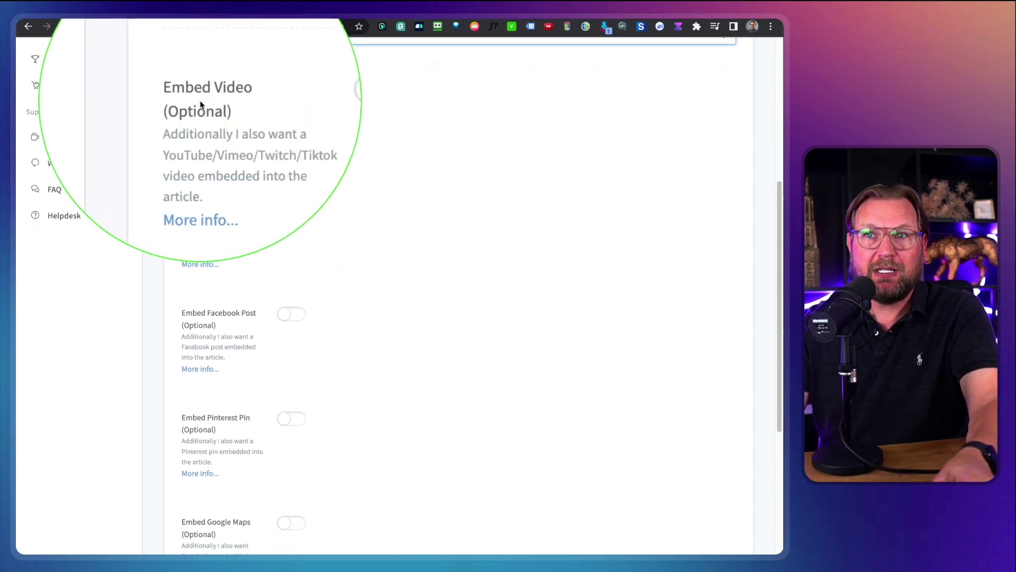
{"action": "left_click", "coordinate": [292, 95]}
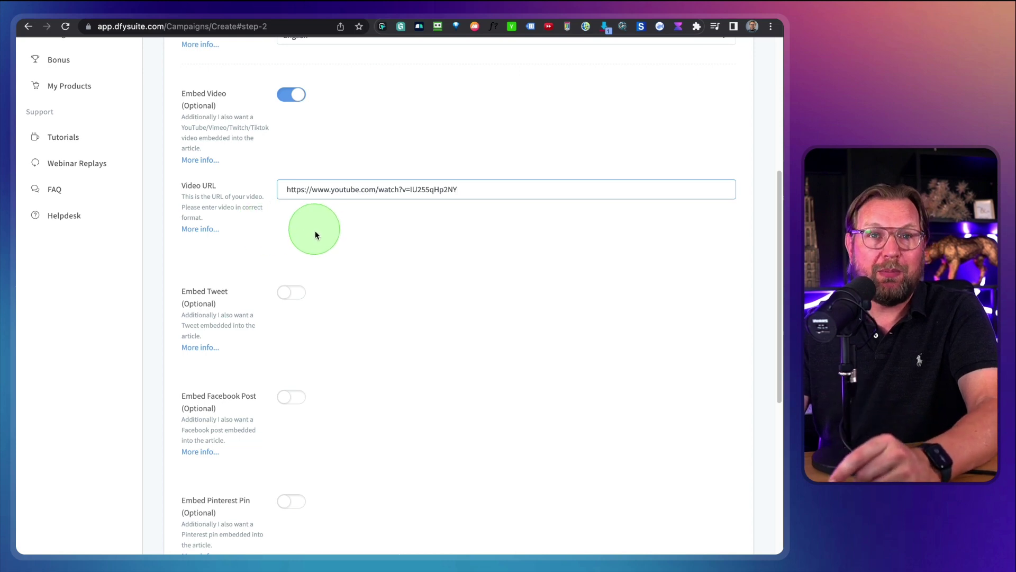
{"action": "left_click", "coordinate": [346, 250]}
{"action": "scroll", "coordinate": [346, 250], "scroll_direction": "down", "scroll_amount": 2}
{"action": "scroll", "coordinate": [347, 255], "scroll_direction": "down", "scroll_amount": 2}
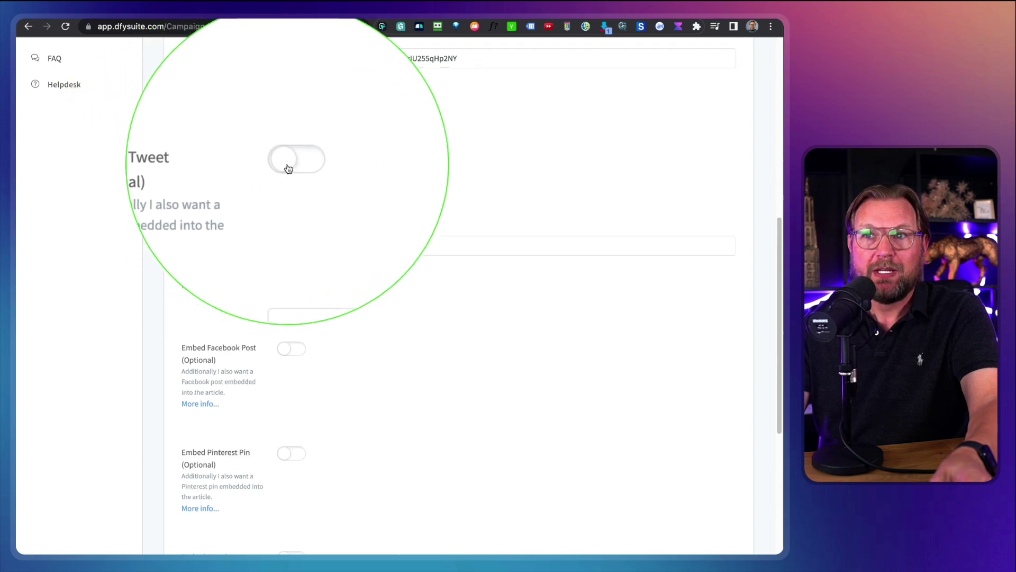
{"action": "left_click", "coordinate": [291, 161]}
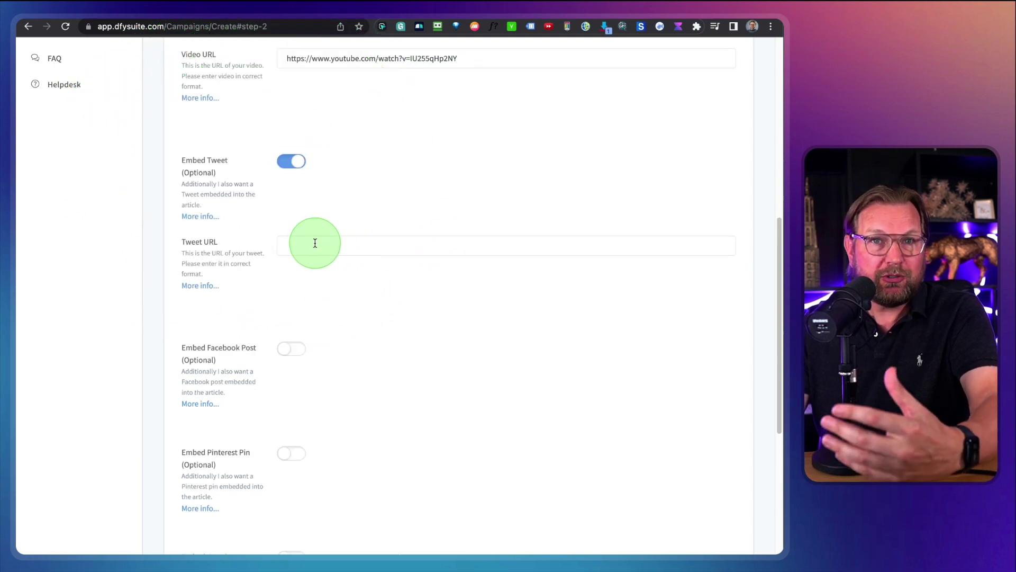
{"action": "scroll", "coordinate": [314, 244], "scroll_direction": "down", "scroll_amount": 3}
{"action": "left_click", "coordinate": [291, 249]}
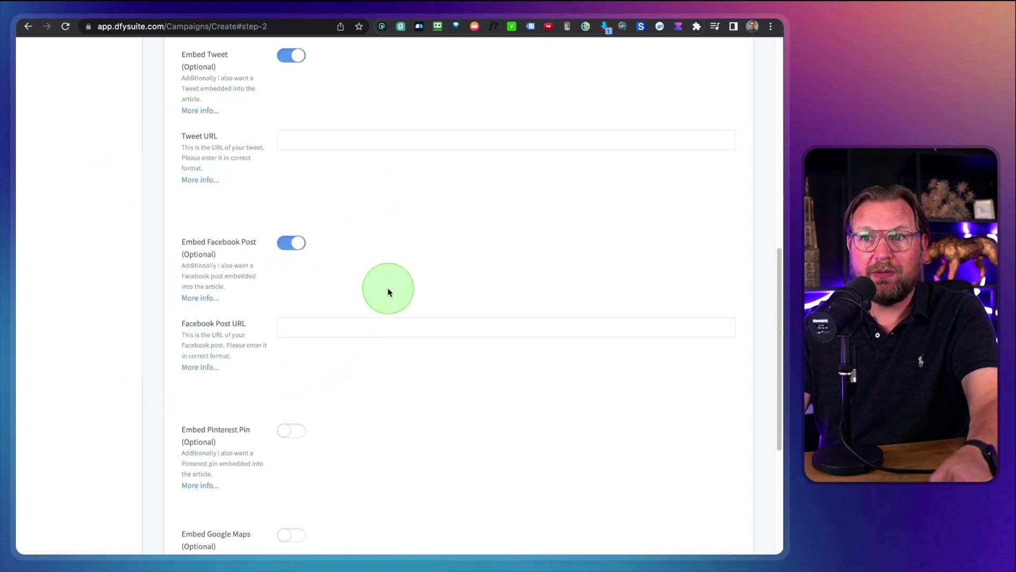
{"action": "scroll", "coordinate": [387, 288], "scroll_direction": "down", "scroll_amount": 3}
{"action": "left_click", "coordinate": [290, 155]}
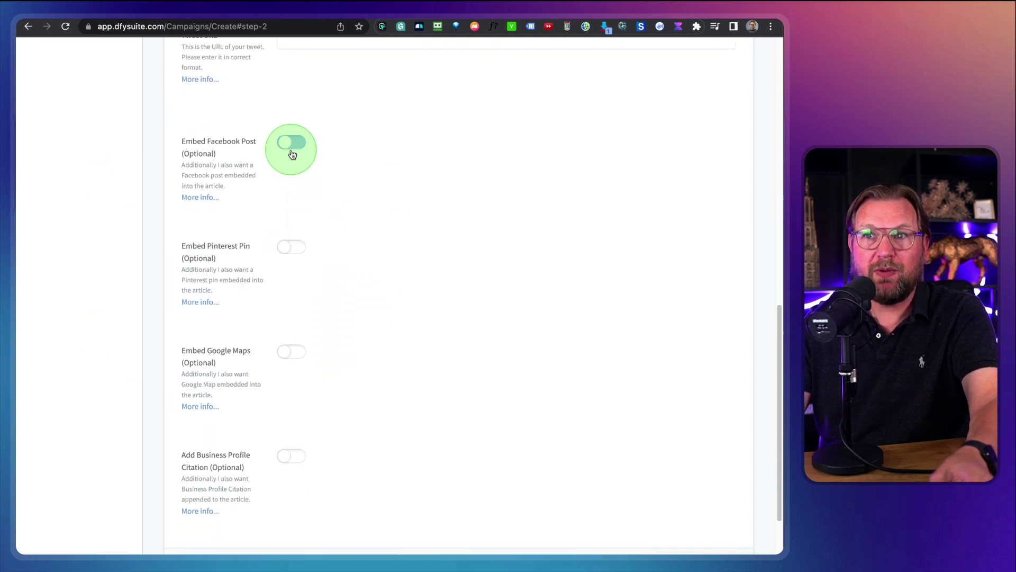
{"action": "scroll", "coordinate": [293, 157], "scroll_direction": "up", "scroll_amount": 3}
{"action": "left_click", "coordinate": [290, 63]}
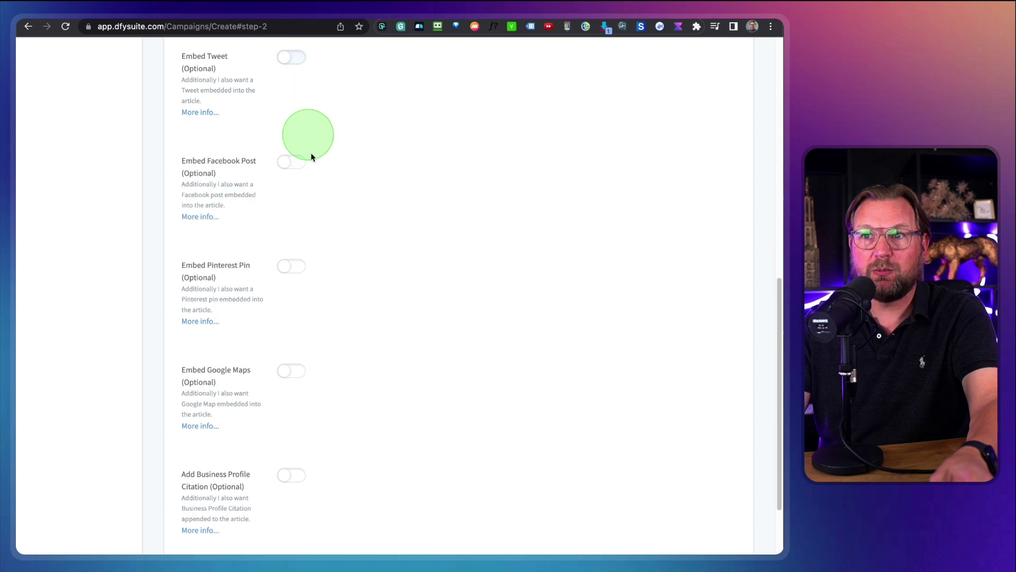
{"action": "scroll", "coordinate": [317, 222], "scroll_direction": "down", "scroll_amount": 3}
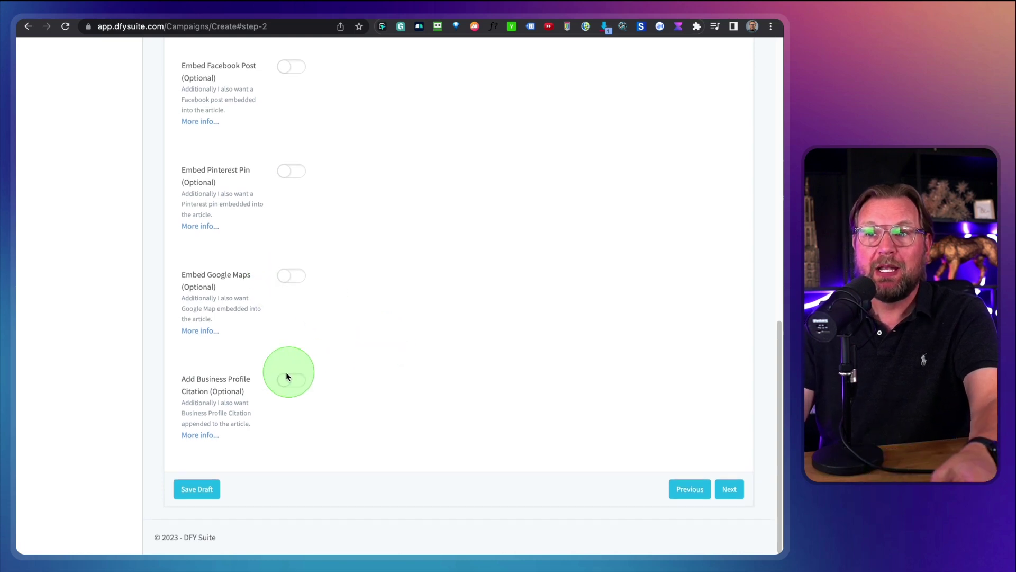
Turn on the business profile citation for the articles.
{"action": "left_click", "coordinate": [289, 381]}
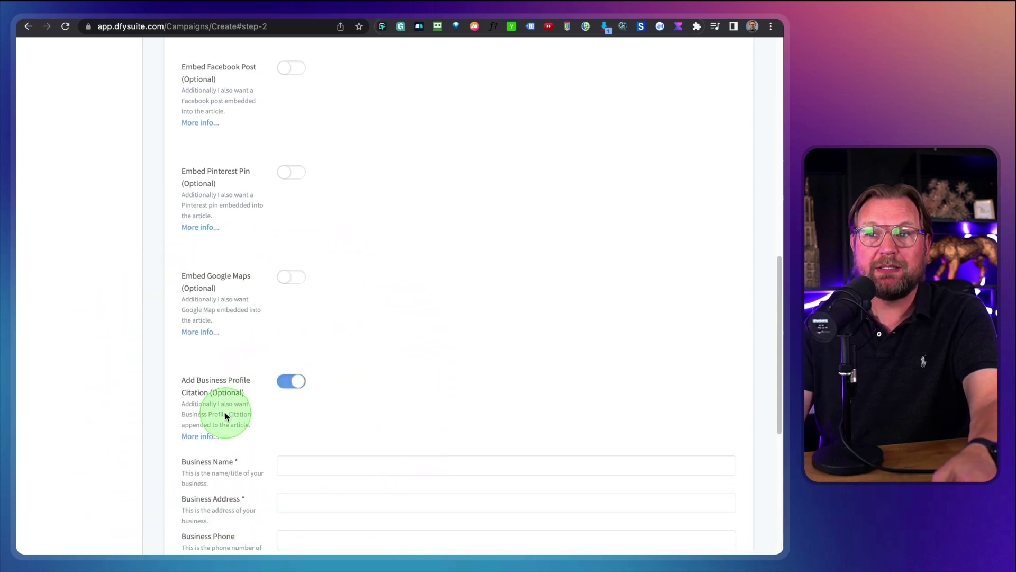
{"action": "scroll", "coordinate": [225, 414], "scroll_direction": "down", "scroll_amount": 3}
{"action": "scroll", "coordinate": [227, 417], "scroll_direction": "down", "scroll_amount": 2}
{"action": "scroll", "coordinate": [240, 431], "scroll_direction": "down", "scroll_amount": 3}
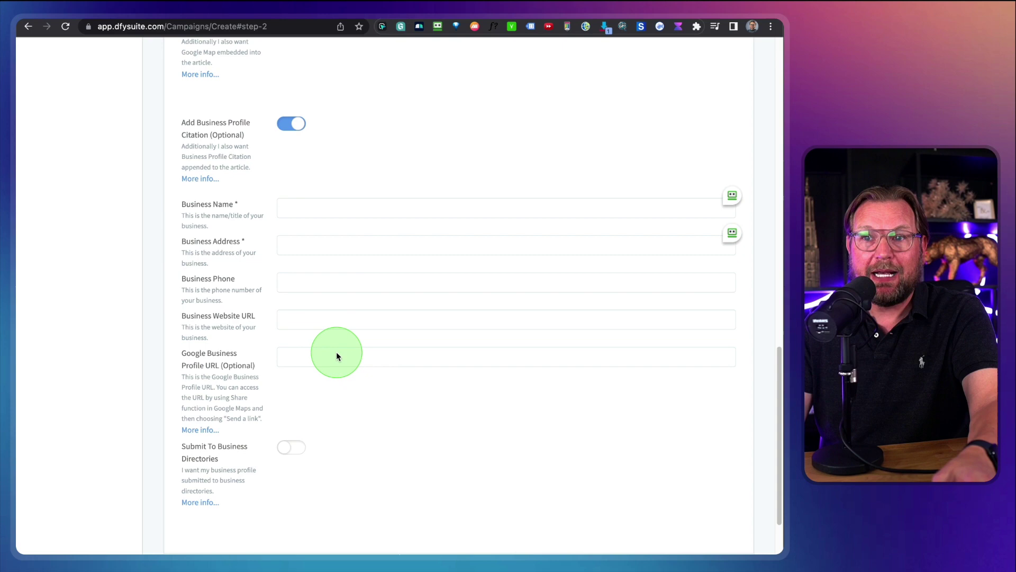
{"action": "left_click", "coordinate": [293, 130]}
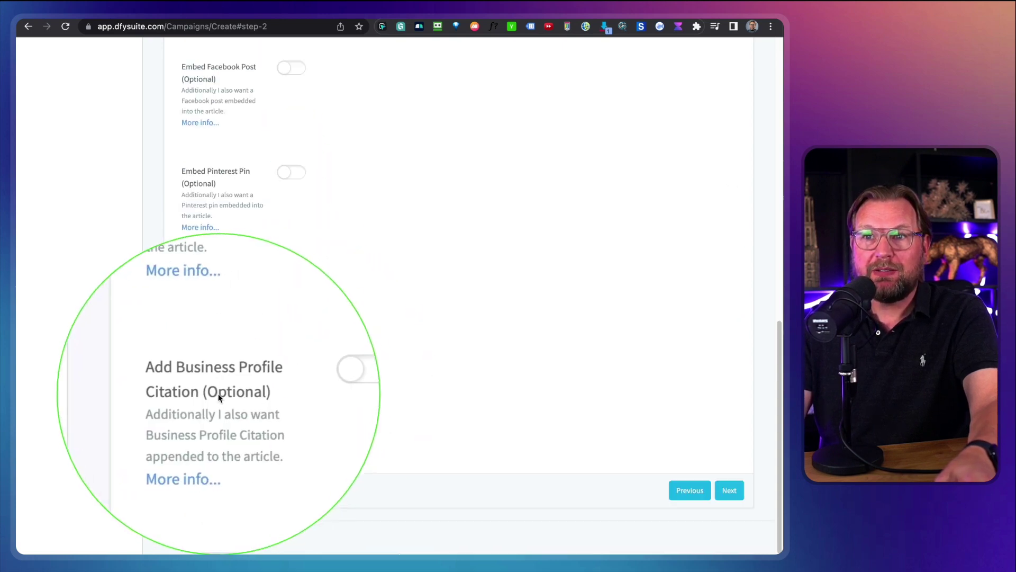
{"action": "left_click", "coordinate": [290, 381]}
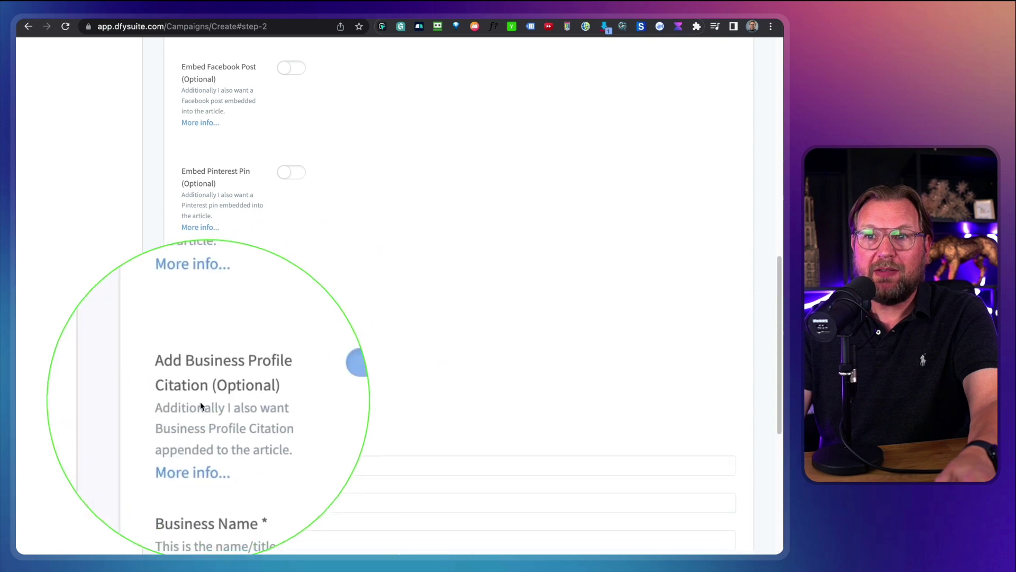
Enable Submit To Business Directories and continue to the settings step.
{"action": "scroll", "coordinate": [255, 422], "scroll_direction": "down", "scroll_amount": 2}
{"action": "scroll", "coordinate": [268, 419], "scroll_direction": "down", "scroll_amount": 3}
{"action": "scroll", "coordinate": [248, 400], "scroll_direction": "down", "scroll_amount": 2}
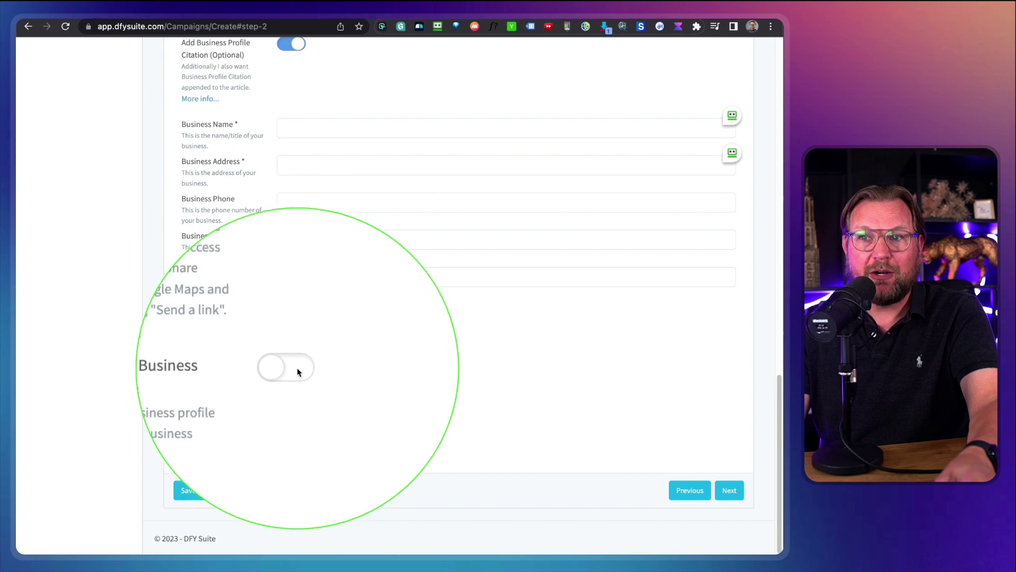
{"action": "left_click", "coordinate": [297, 369]}
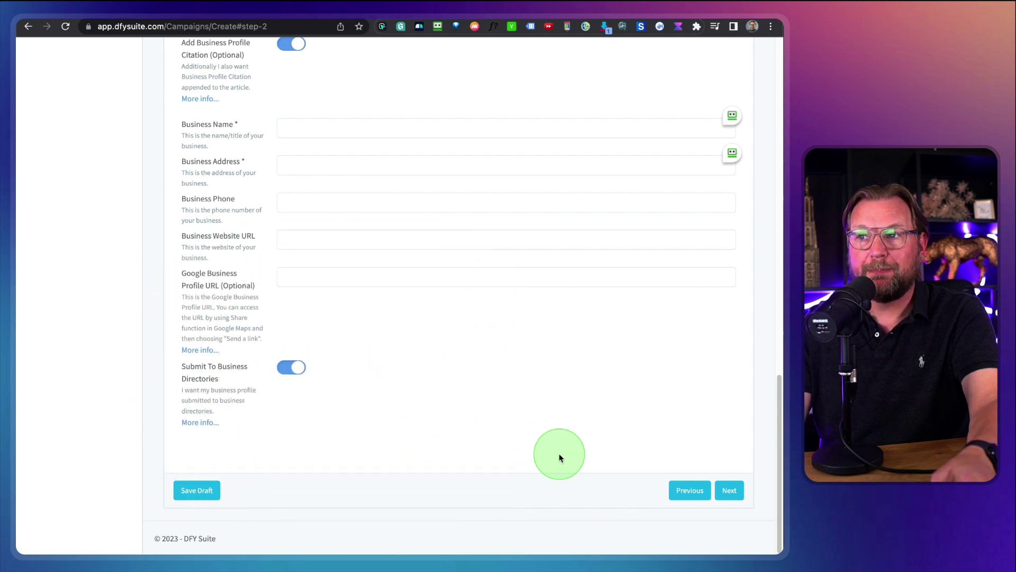
{"action": "left_click", "coordinate": [729, 490]}
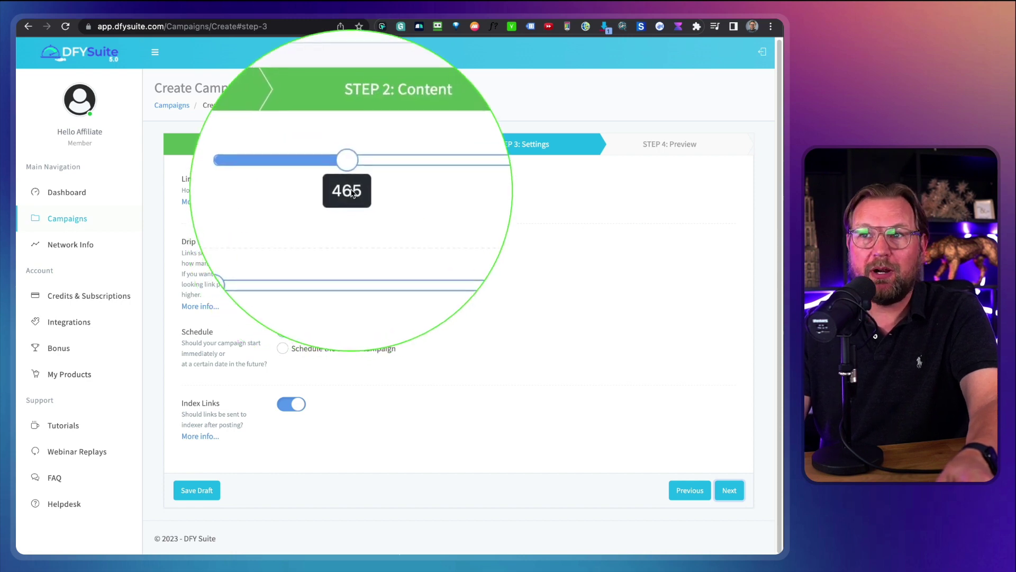
Drag the Link Quantity slider up to 500, then down to 125.
{"action": "left_click_drag", "start_coordinate": [351, 202], "coordinate": [354, 183]}
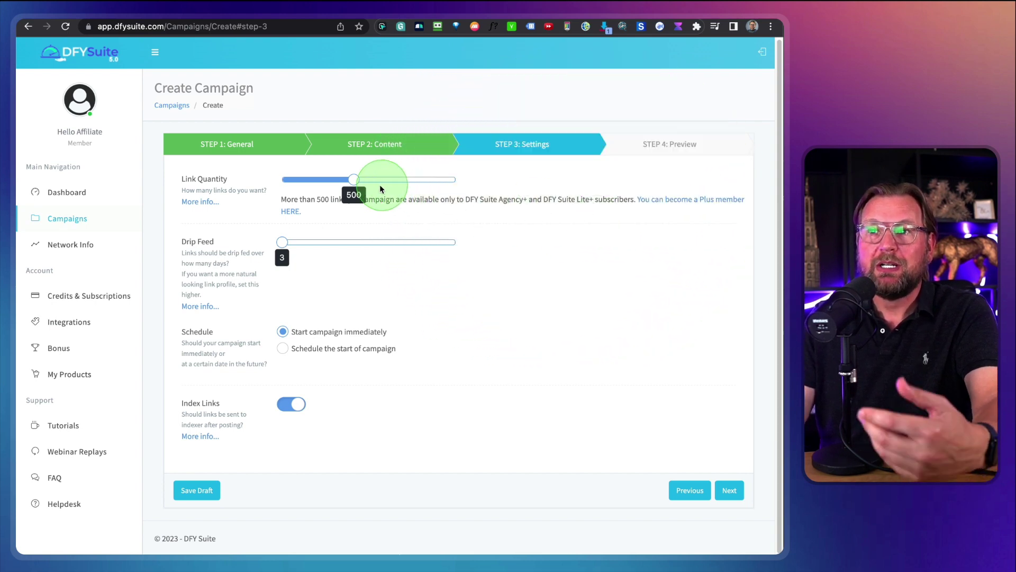
{"action": "left_click_drag", "start_coordinate": [354, 180], "coordinate": [342, 180]}
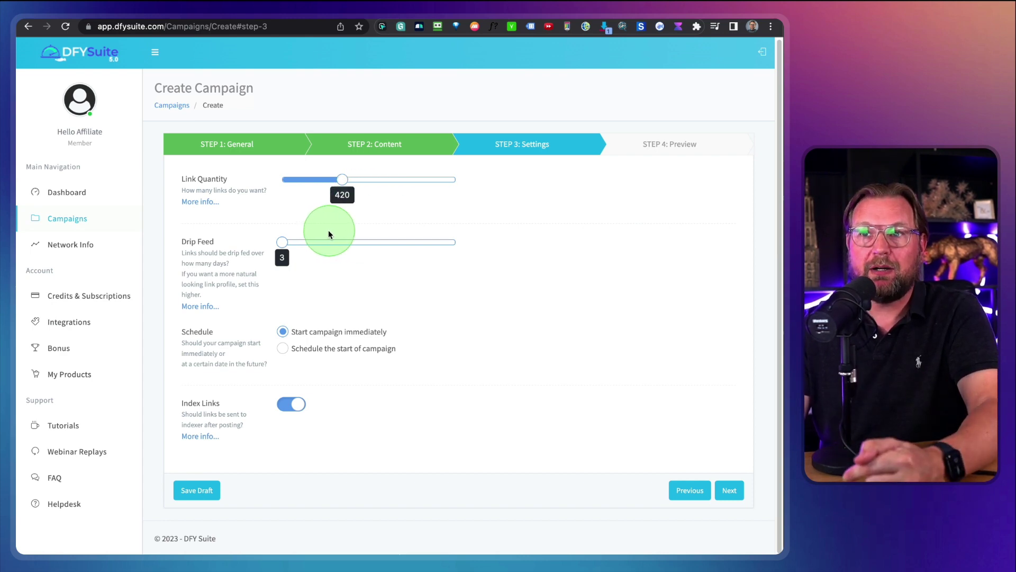
{"action": "left_click", "coordinate": [337, 181]}
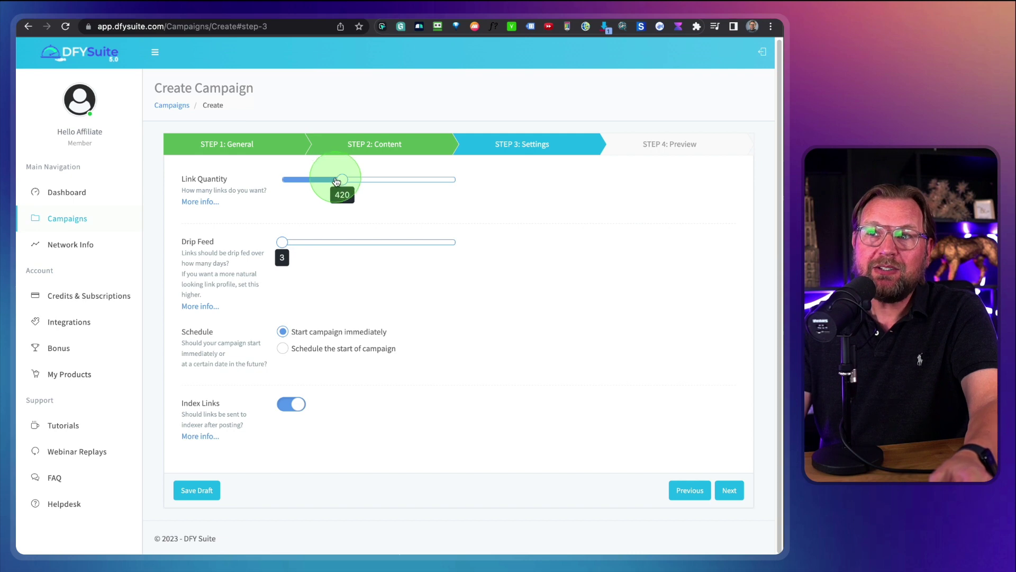
{"action": "left_click_drag", "start_coordinate": [319, 183], "coordinate": [300, 183]}
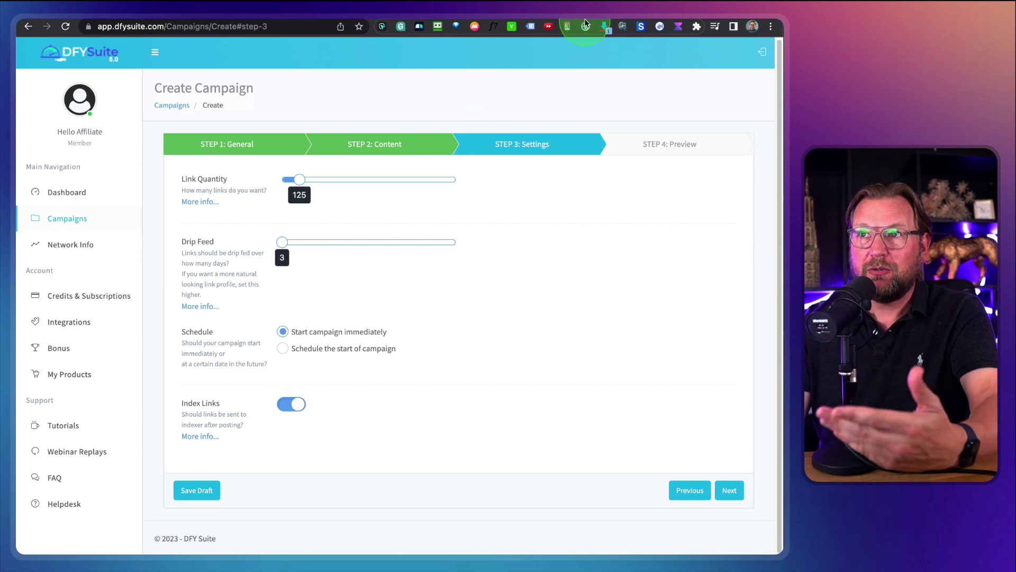
{"action": "left_click", "coordinate": [606, 21]}
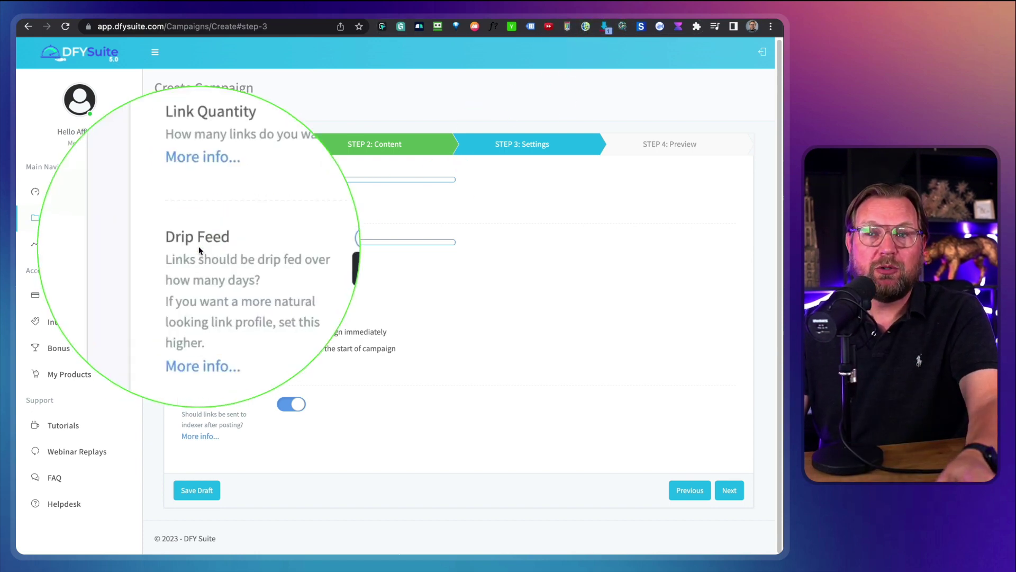
Set the Drip Feed slider to 10 days.
{"action": "left_click_drag", "start_coordinate": [281, 242], "coordinate": [297, 245]}
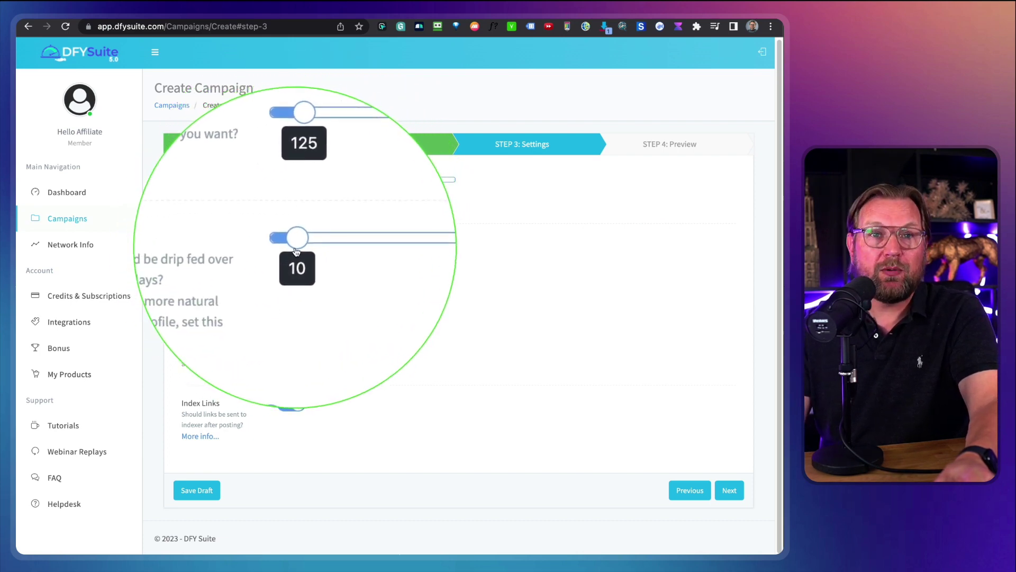
{"action": "left_click", "coordinate": [296, 244]}
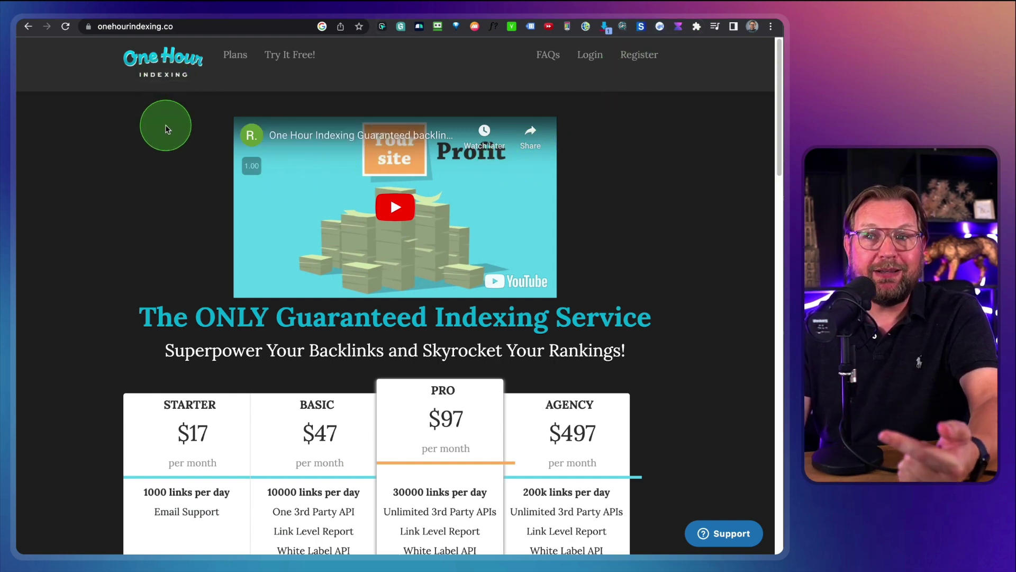
Scroll down to the One Hour Indexing pricing plans.
{"action": "scroll", "coordinate": [138, 225], "scroll_direction": "down", "scroll_amount": 3}
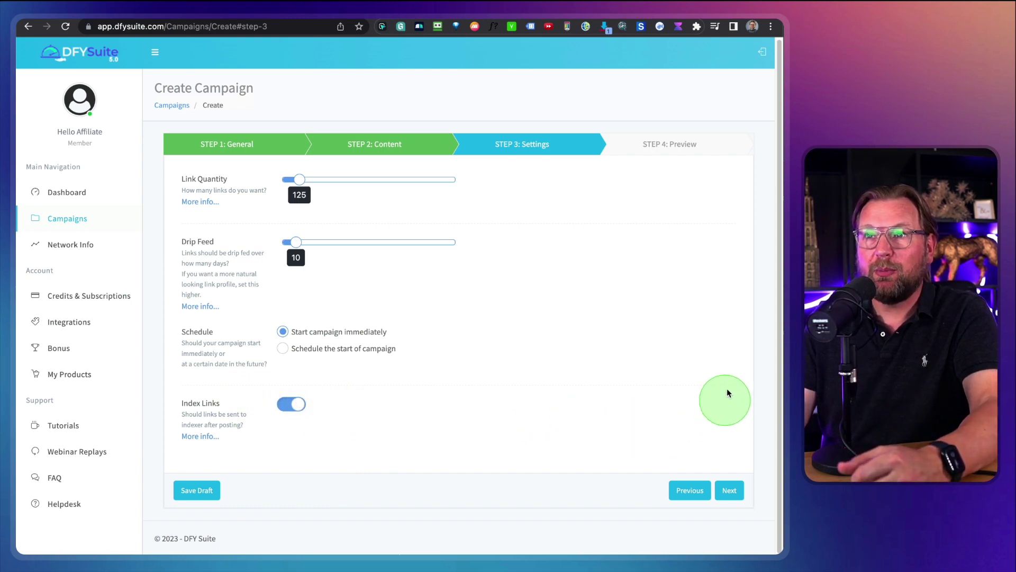
Review the campaign summary on the preview step and create the AIStaffs campaign.
{"action": "left_click", "coordinate": [729, 493]}
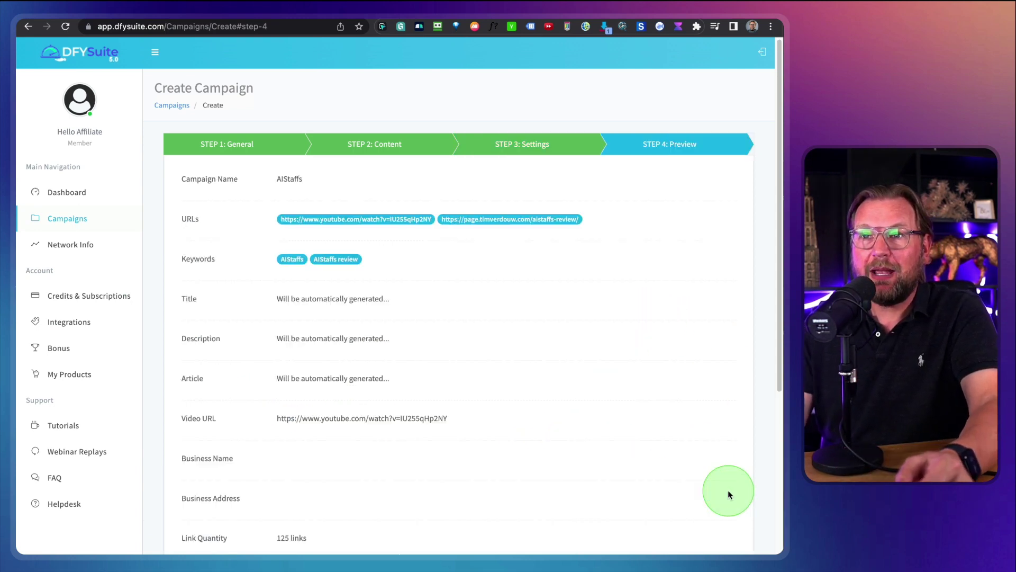
{"action": "scroll", "coordinate": [519, 365], "scroll_direction": "down", "scroll_amount": 2}
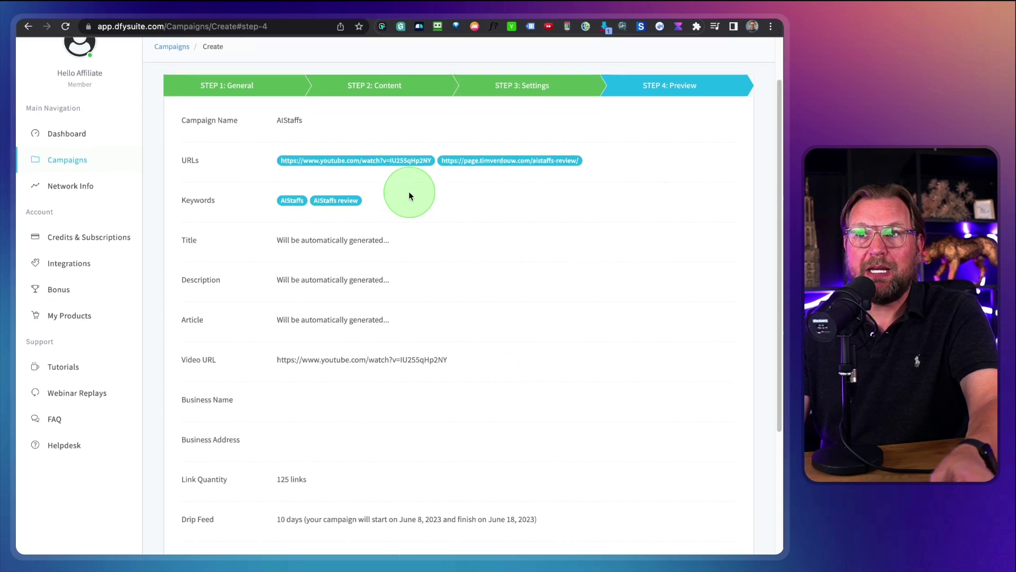
{"action": "scroll", "coordinate": [379, 245], "scroll_direction": "down", "scroll_amount": 5}
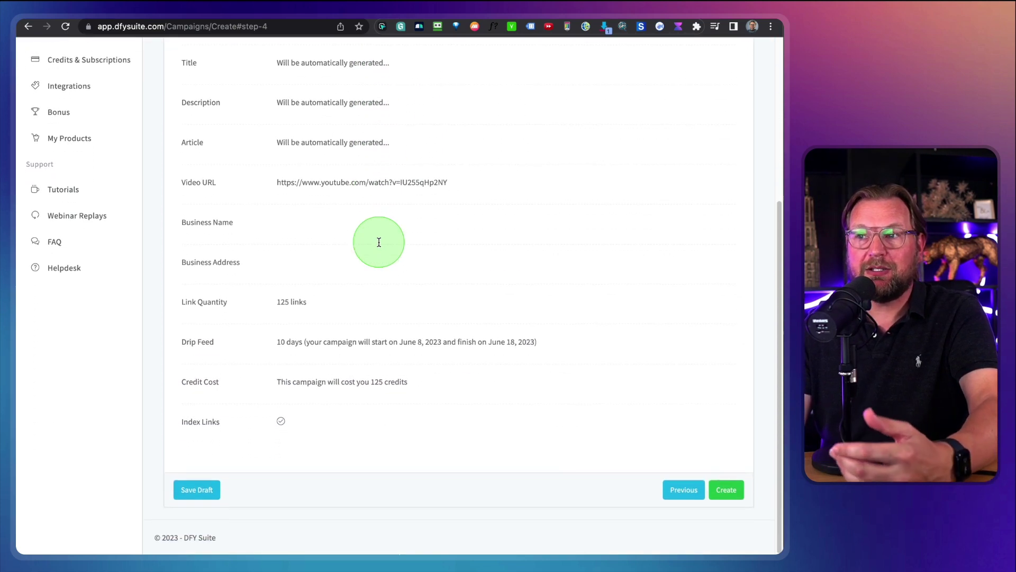
{"action": "left_click", "coordinate": [727, 493]}
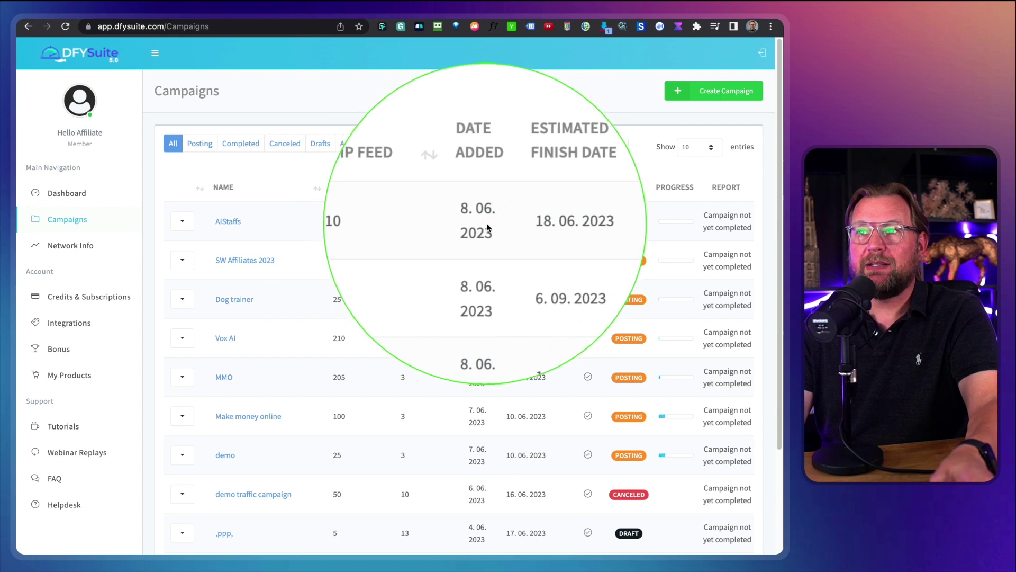
Go to page 2 of the campaigns table to see older completed campaigns.
{"action": "left_click", "coordinate": [416, 265]}
{"action": "scroll", "coordinate": [540, 298], "scroll_direction": "down", "scroll_amount": 3}
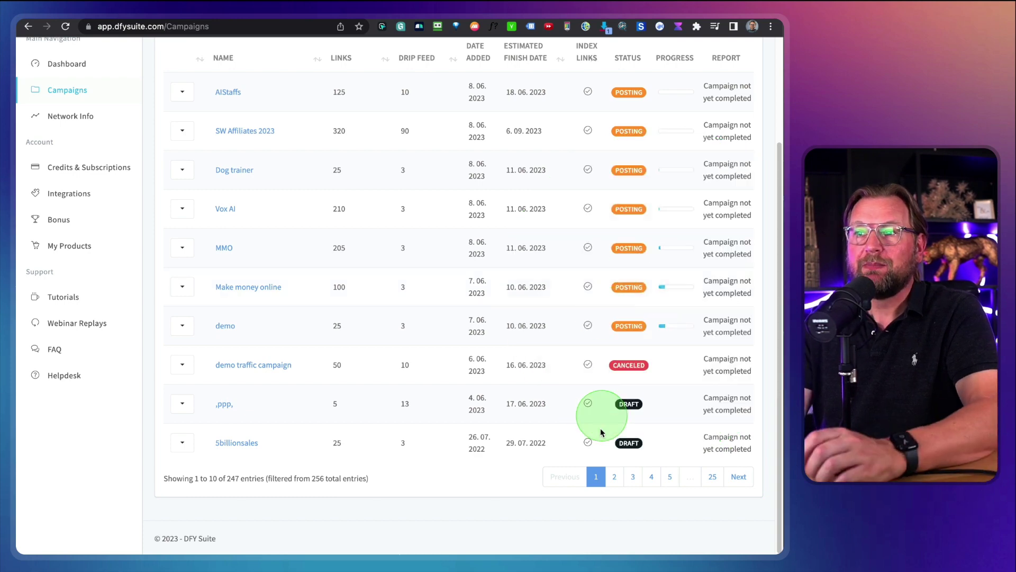
{"action": "left_click", "coordinate": [613, 477]}
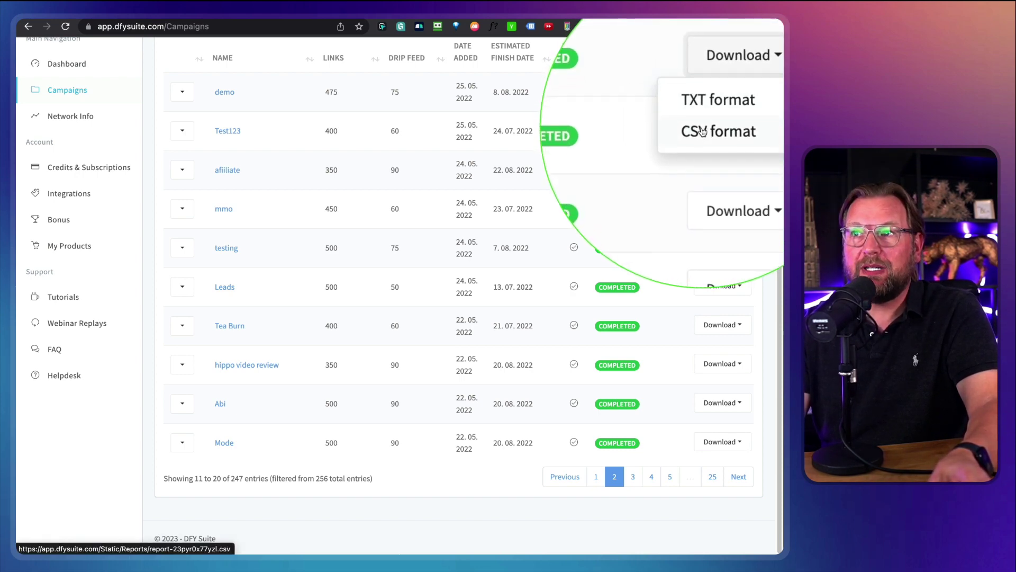
Download the completed demo campaign's link report in CSV format.
{"action": "left_click", "coordinate": [703, 131]}
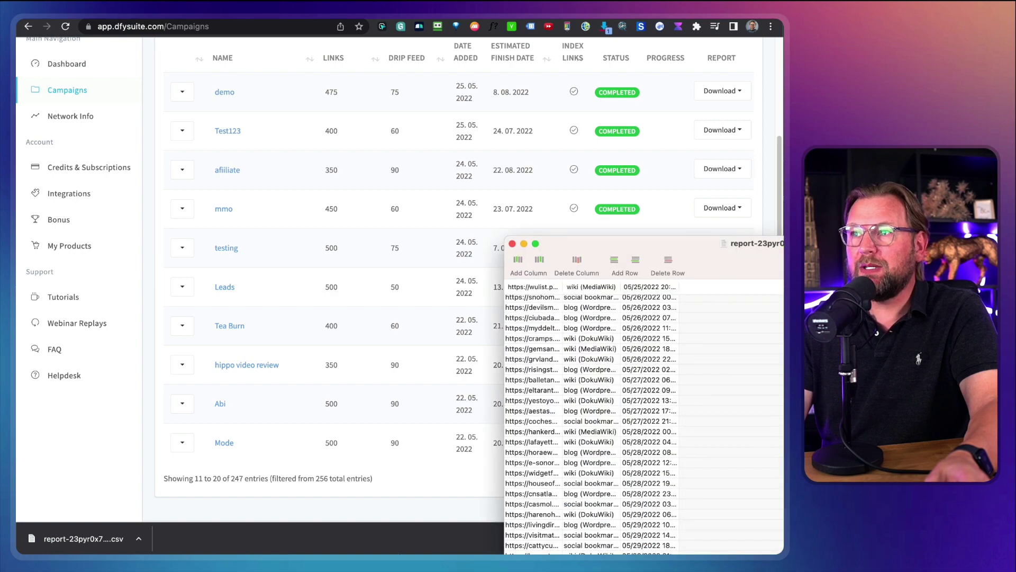
Enlarge the report window and widen its URL and site-type columns.
{"action": "mouse_move", "coordinate": [773, 264]}
{"action": "left_mouse_down"}
{"action": "mouse_move", "coordinate": [425, 154]}
{"action": "mouse_move", "coordinate": [222, 105]}
{"action": "mouse_move", "coordinate": [347, 221]}
{"action": "left_mouse_up"}
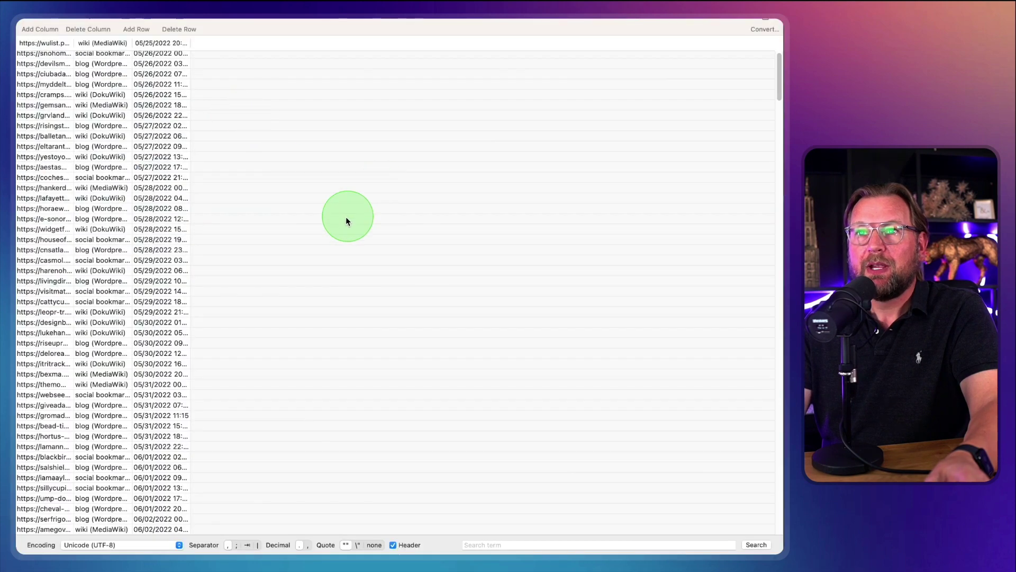
{"action": "left_click", "coordinate": [75, 43]}
{"action": "left_click", "coordinate": [70, 43]}
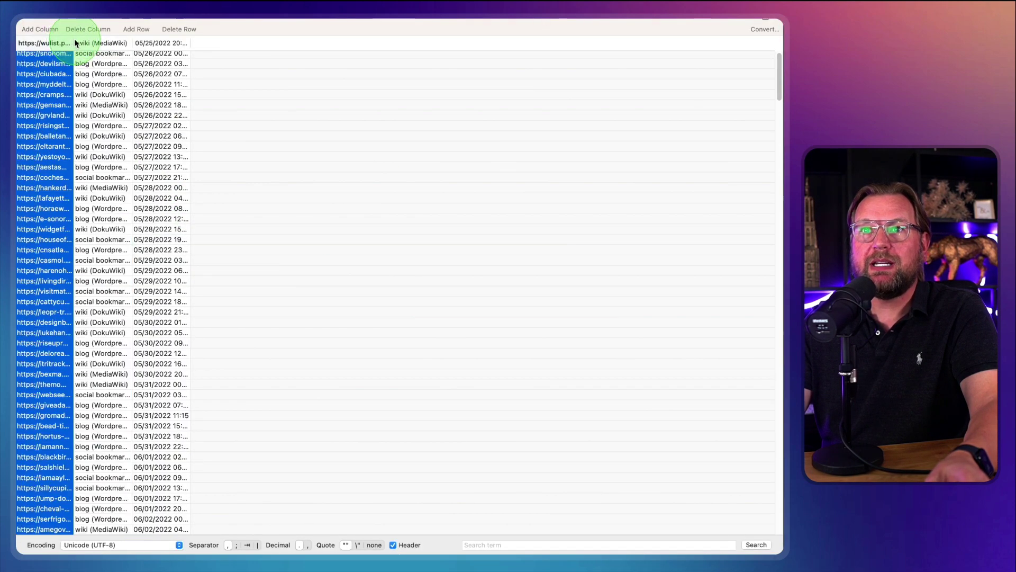
{"action": "left_click_drag", "start_coordinate": [73, 42], "coordinate": [117, 42]}
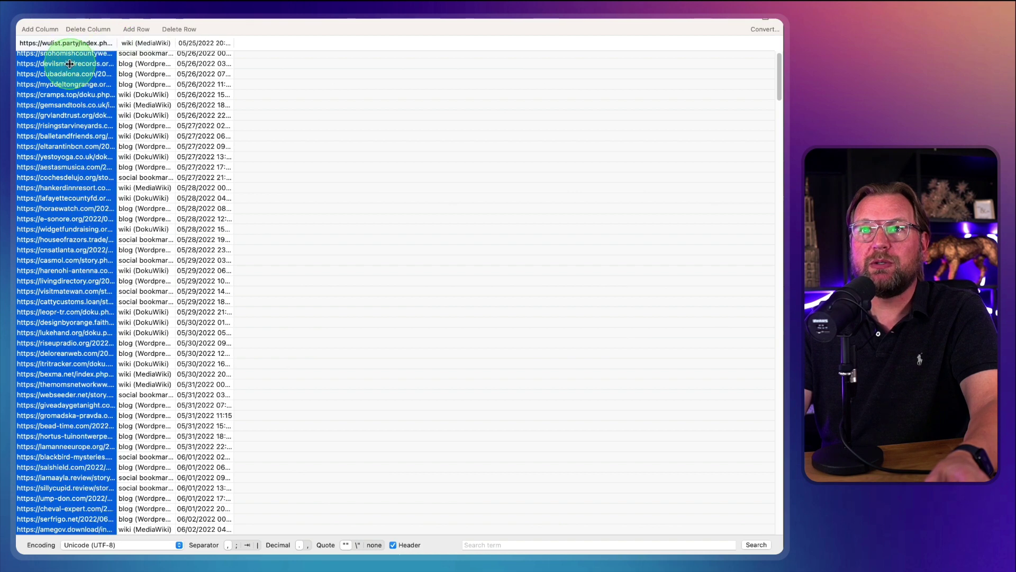
{"action": "left_click", "coordinate": [68, 64]}
{"action": "left_click", "coordinate": [68, 76]}
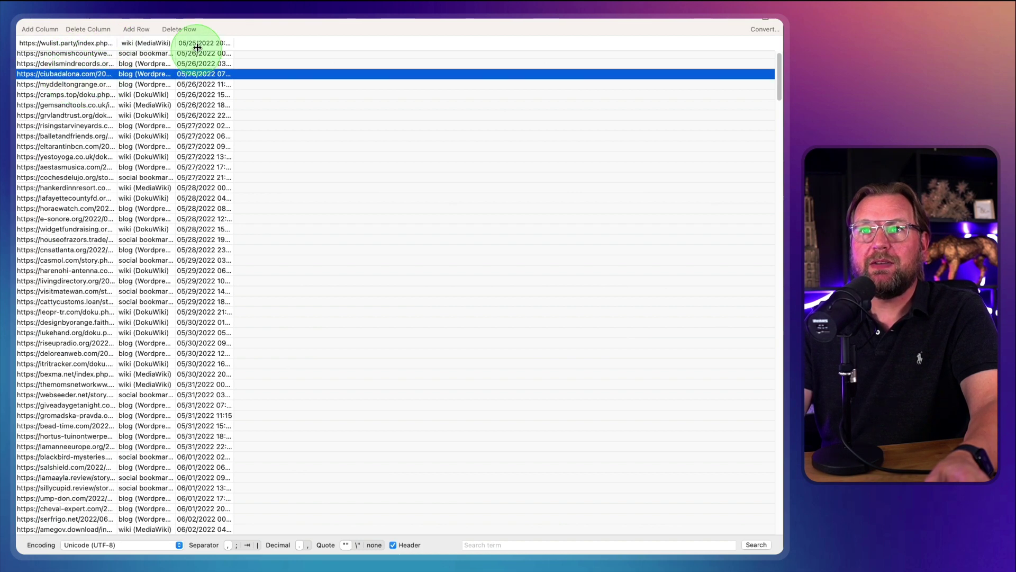
{"action": "left_click_drag", "start_coordinate": [187, 41], "coordinate": [283, 45]}
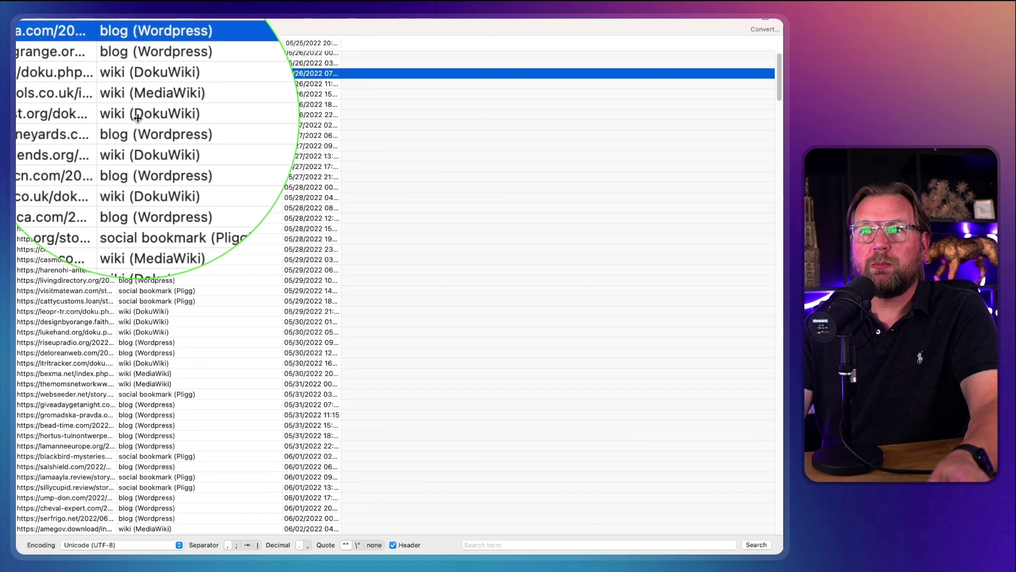
Scroll through the WordPress, wiki and social bookmark links, then return to Chrome.
{"action": "scroll", "coordinate": [137, 117], "scroll_direction": "down", "scroll_amount": 4}
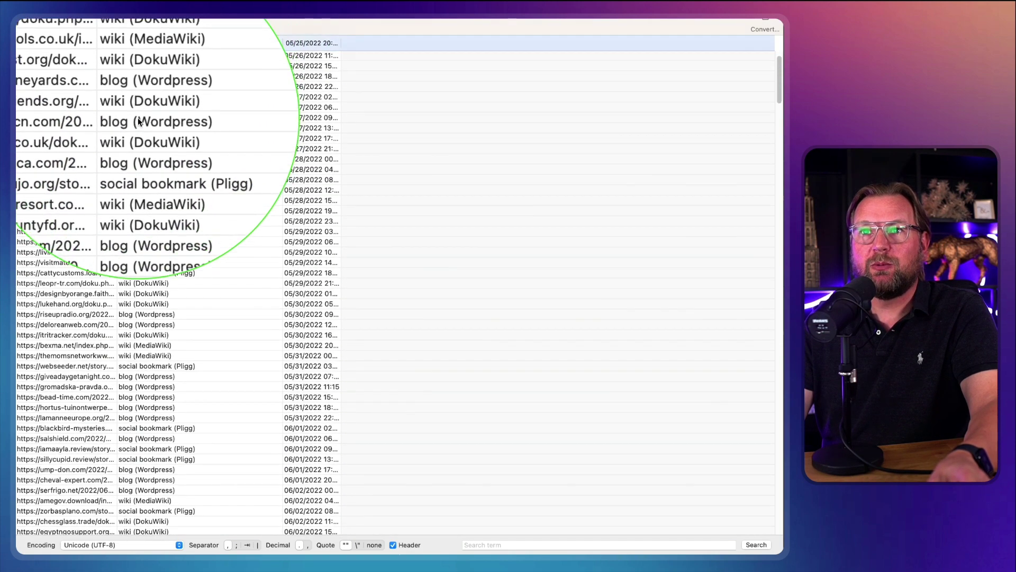
{"action": "scroll", "coordinate": [153, 140], "scroll_direction": "down", "scroll_amount": 4}
{"action": "scroll", "coordinate": [153, 140], "scroll_direction": "down", "scroll_amount": 4}
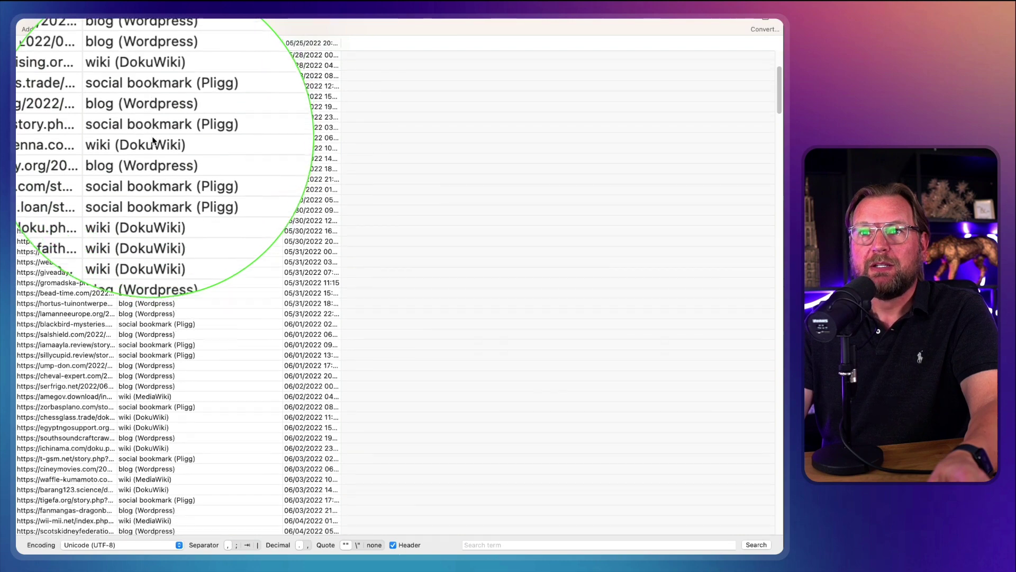
{"action": "scroll", "coordinate": [153, 139], "scroll_direction": "down", "scroll_amount": 3}
{"action": "scroll", "coordinate": [153, 139], "scroll_direction": "down", "scroll_amount": 3}
{"action": "scroll", "coordinate": [153, 139], "scroll_direction": "up", "scroll_amount": 15}
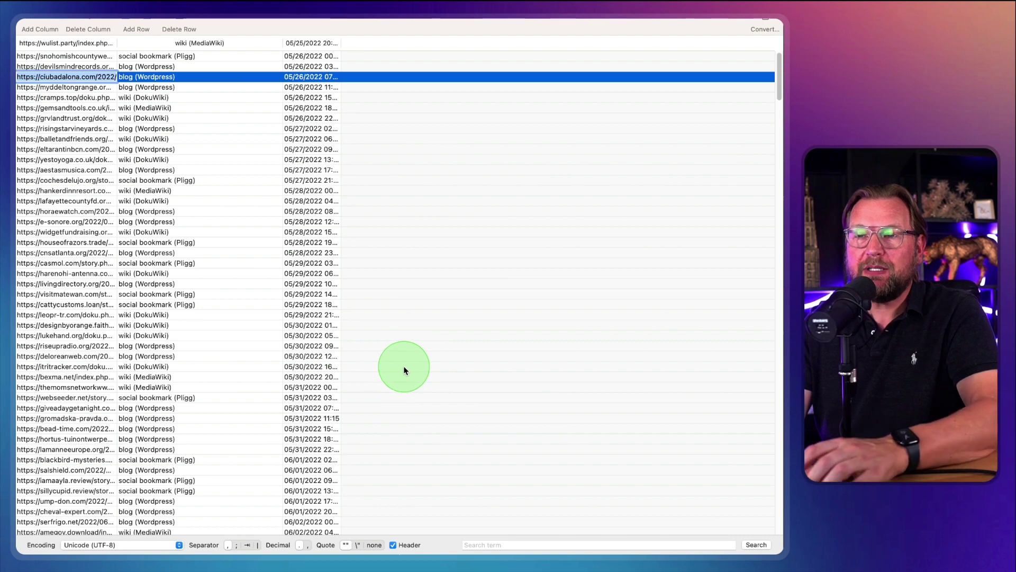
{"action": "key", "text": "super+Tab"}
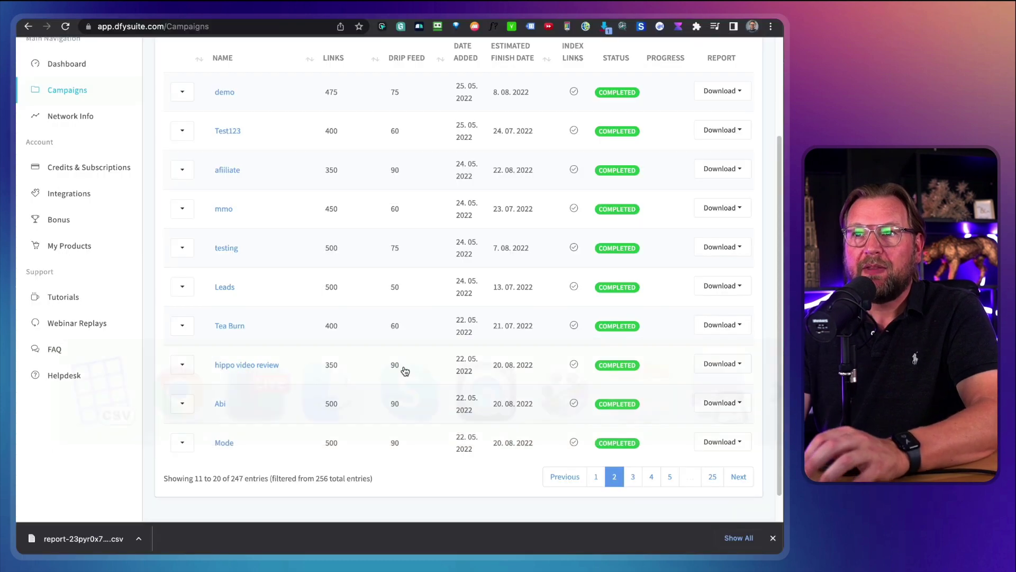
{"action": "left_click", "coordinate": [405, 370]}
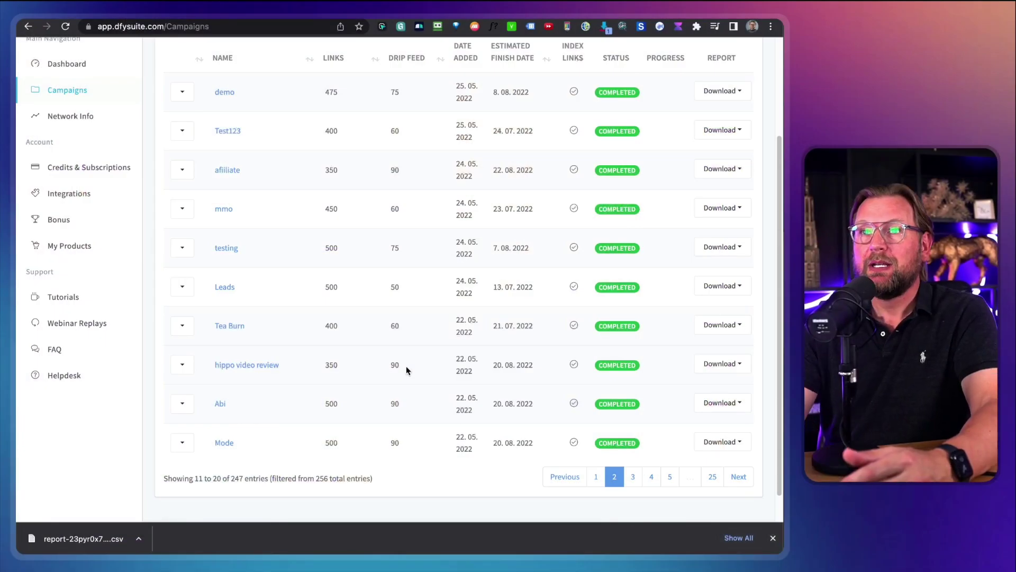
{"action": "scroll", "coordinate": [313, 201], "scroll_direction": "up", "scroll_amount": 3}
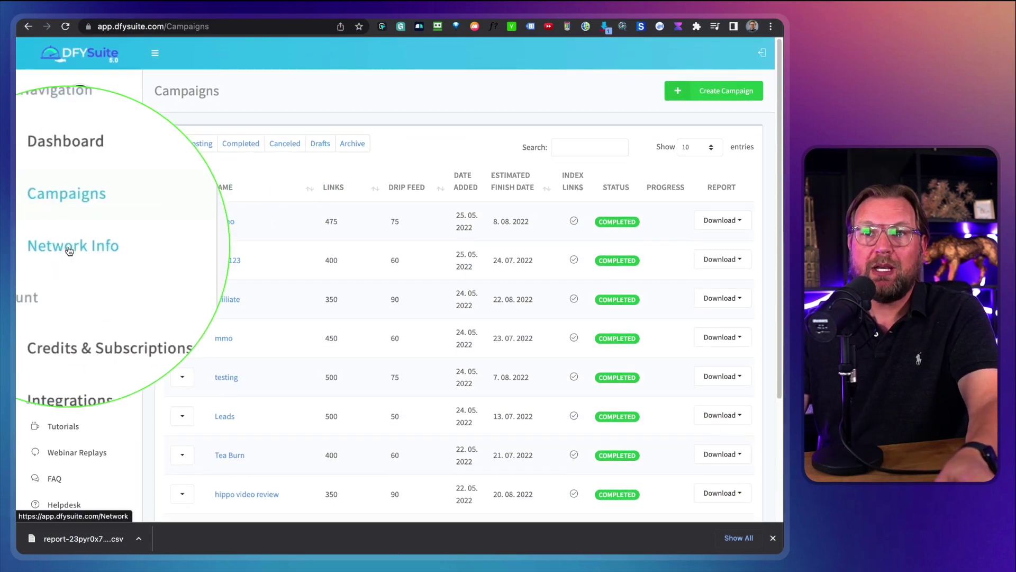
Open Network Info and browse the 1,201-site DA, PA and TLD charts.
{"action": "left_click", "coordinate": [69, 247]}
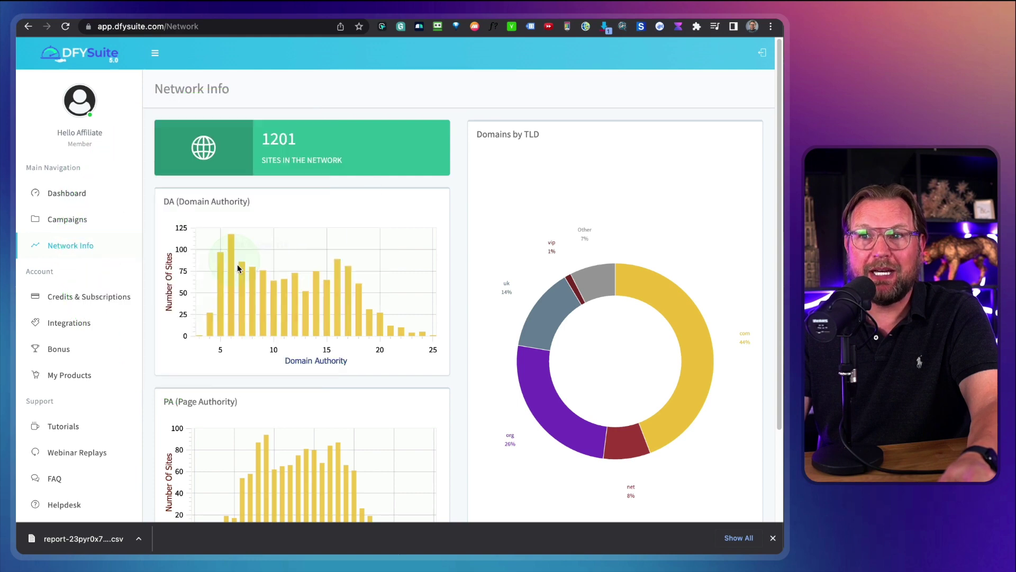
{"action": "scroll", "coordinate": [238, 266], "scroll_direction": "down", "scroll_amount": 3}
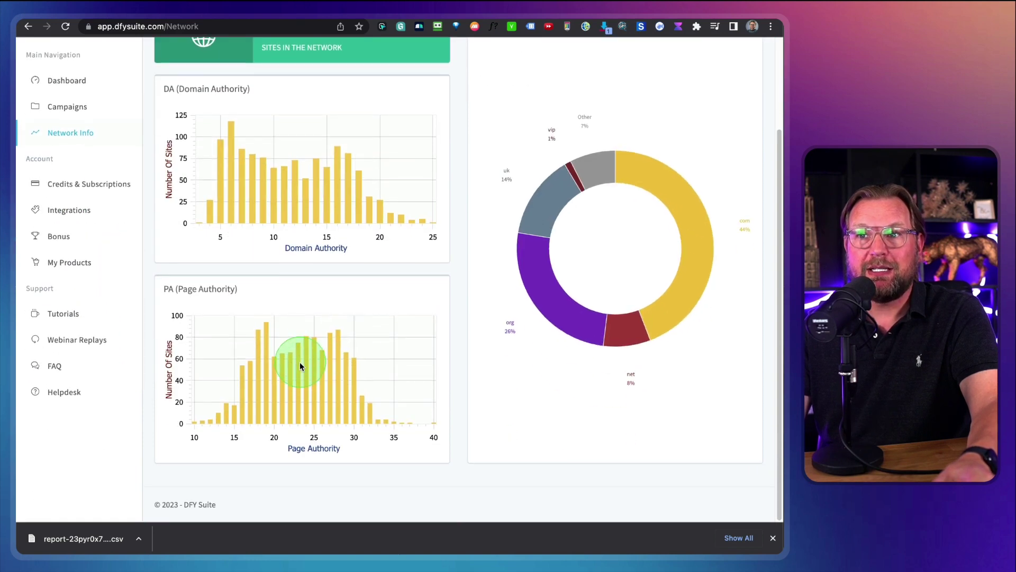
{"action": "mouse_move", "coordinate": [265, 360]}
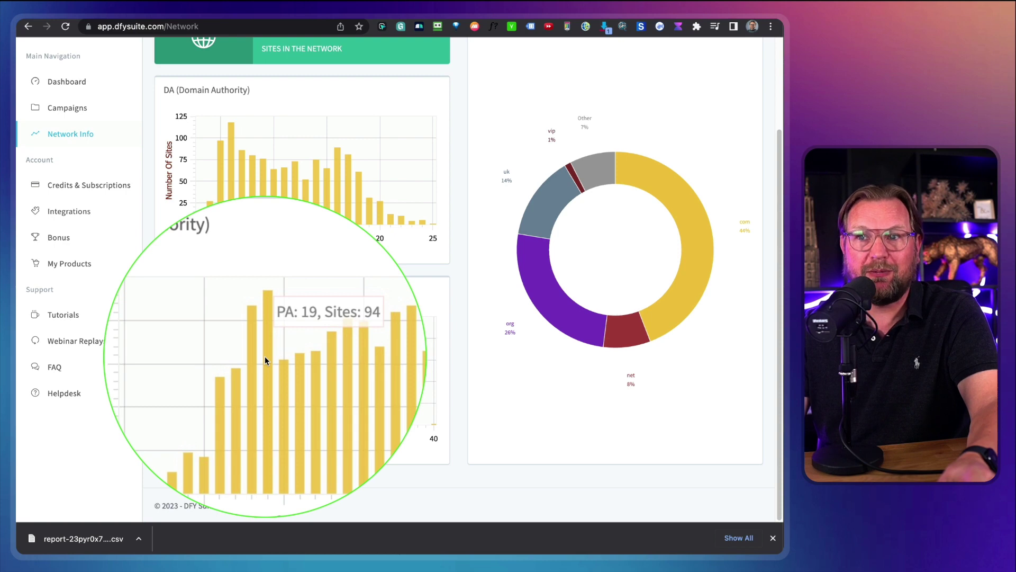
{"action": "scroll", "coordinate": [395, 371], "scroll_direction": "up", "scroll_amount": 3}
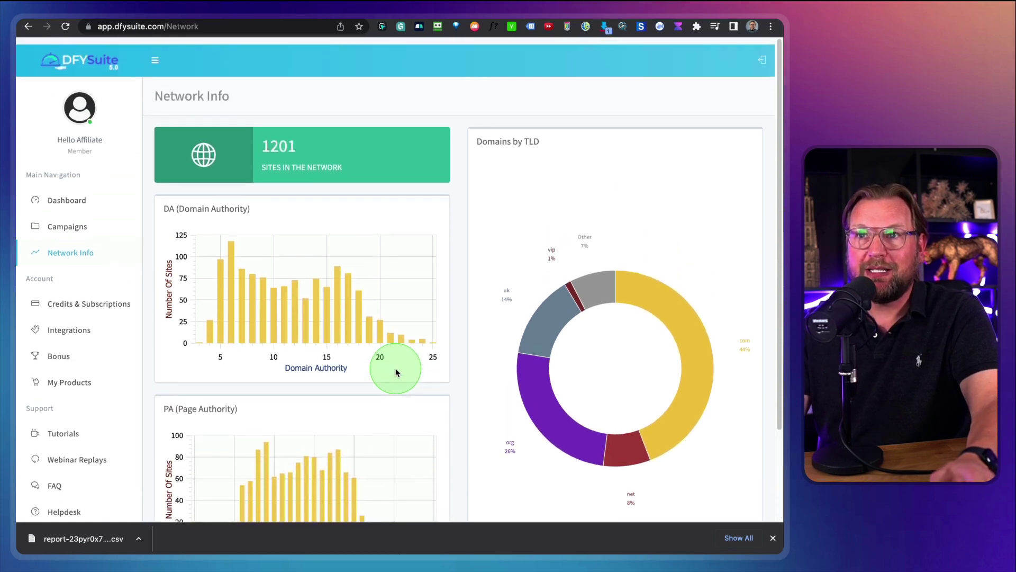